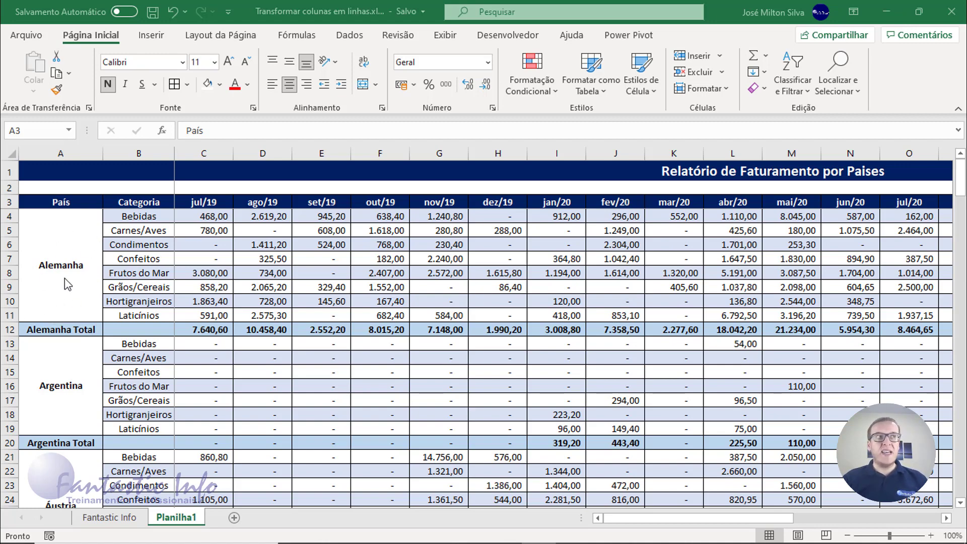
Examine the revenue report's layout: the merged country cells, the categories, the monthly columns and the country total rows
click(65, 257)
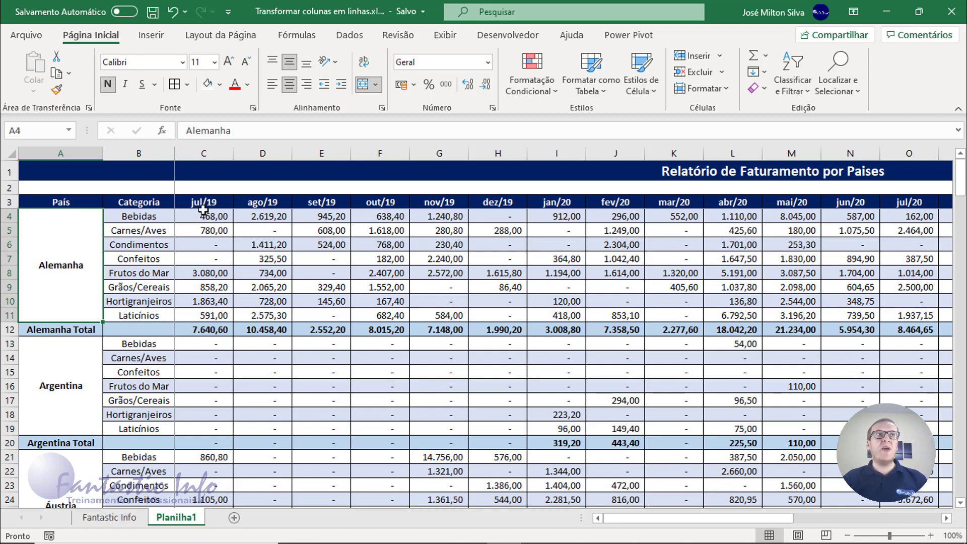
drag(204, 203, 586, 206)
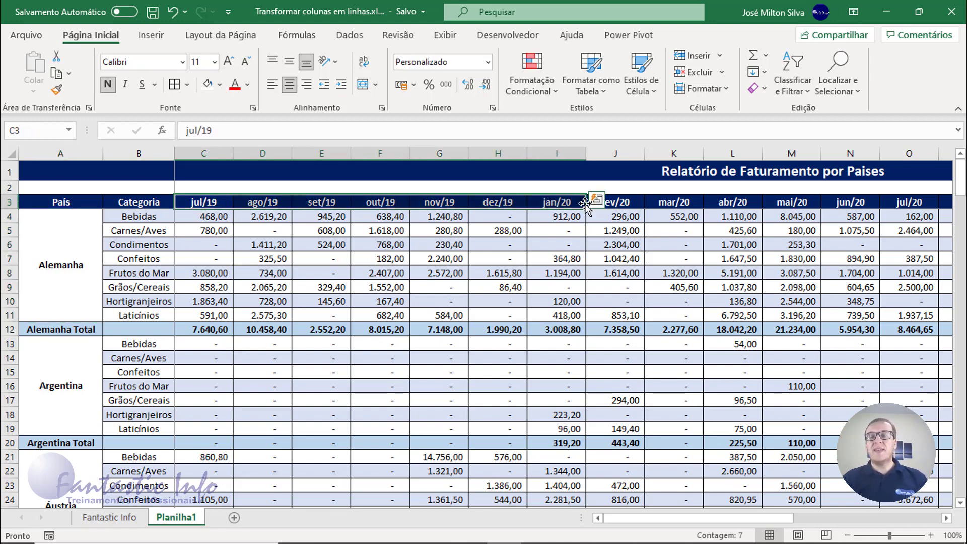
drag(199, 204, 568, 203)
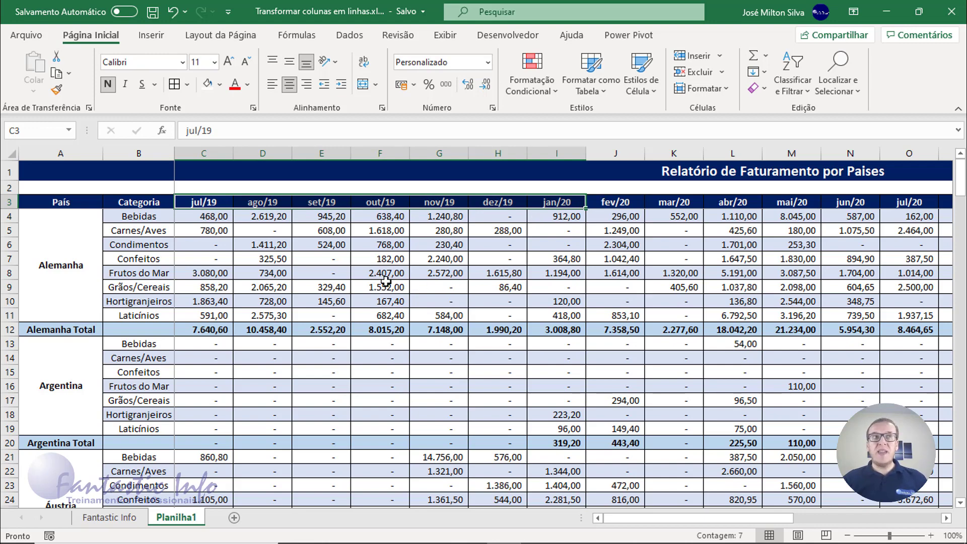
click(210, 207)
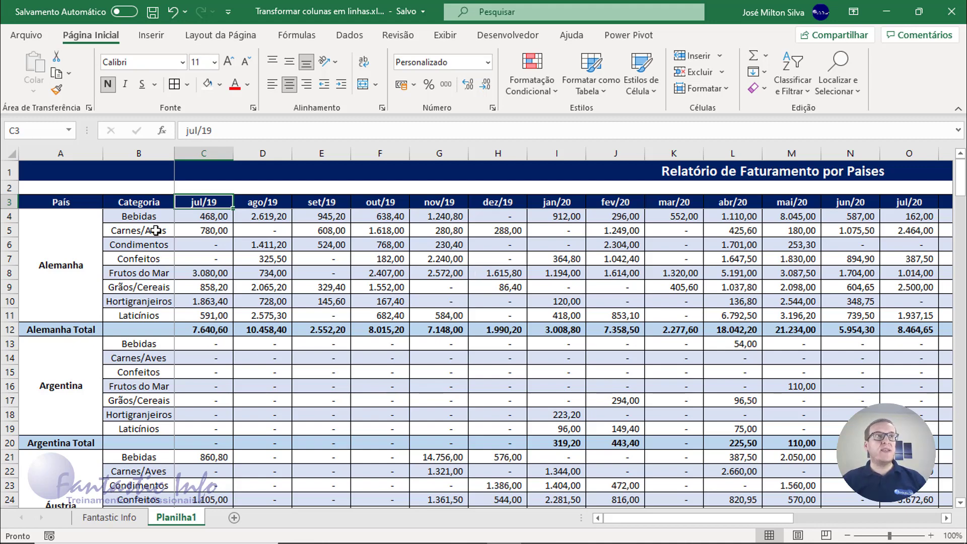
click(142, 222)
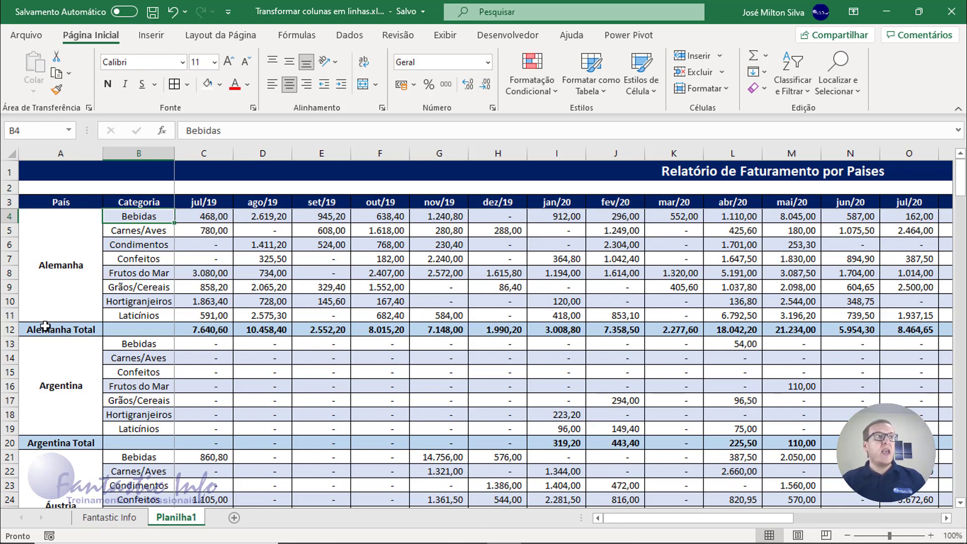
click(9, 329)
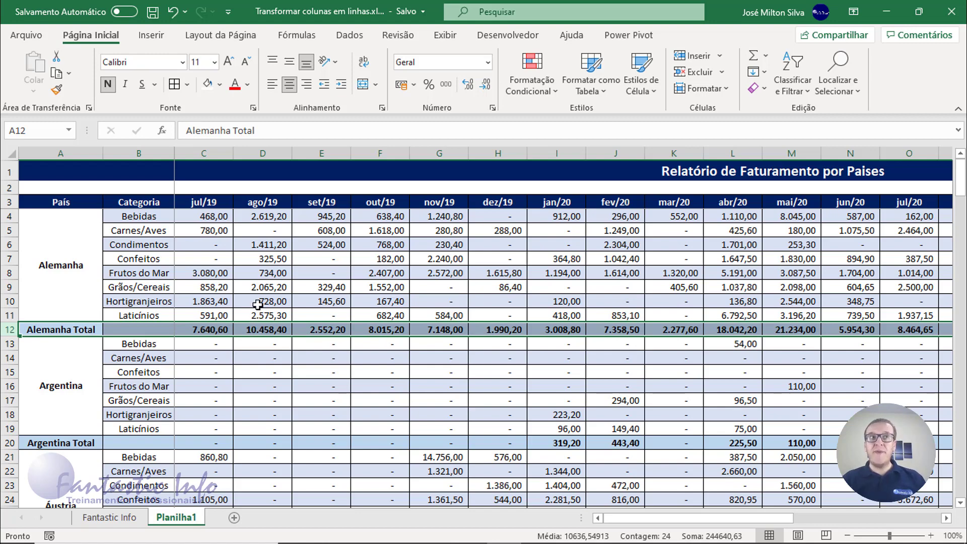
click(164, 219)
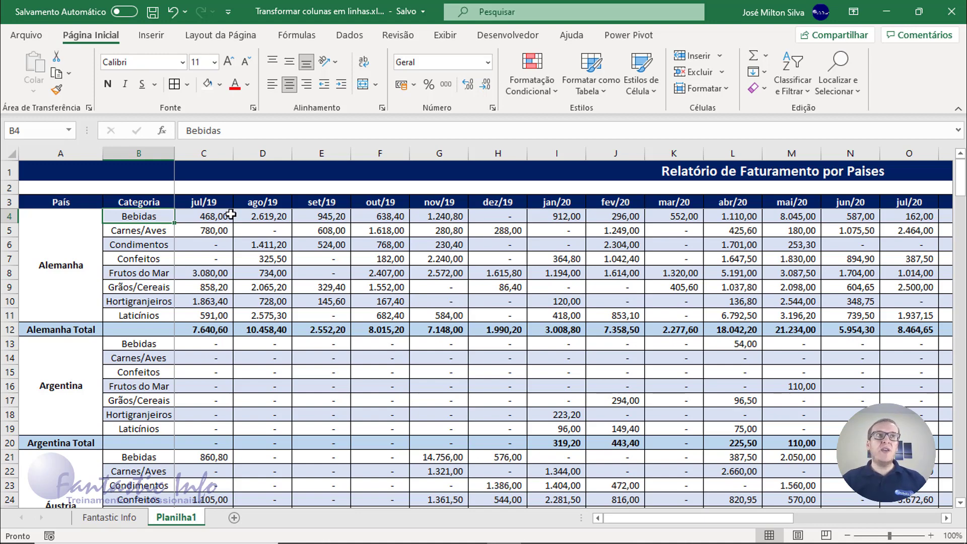
drag(204, 153, 896, 190)
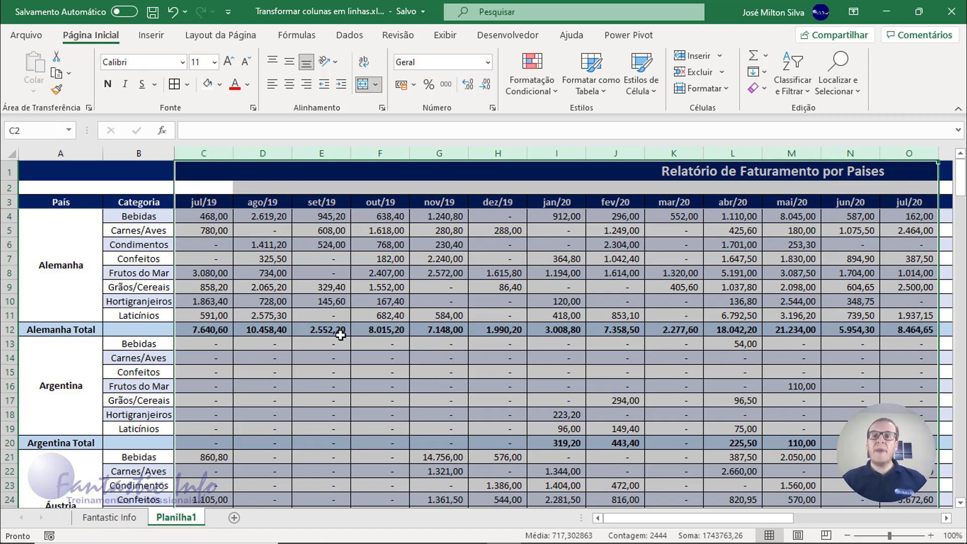
Load the whole report range $A$3:$Y$190 into the Power Query Editor as a table with headers
click(96, 206)
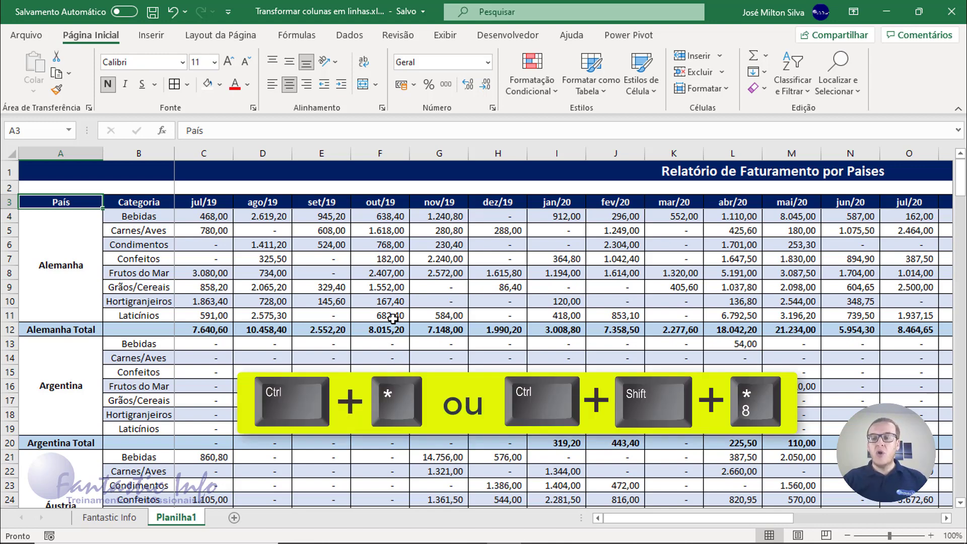
key(ctrl+shift+8)
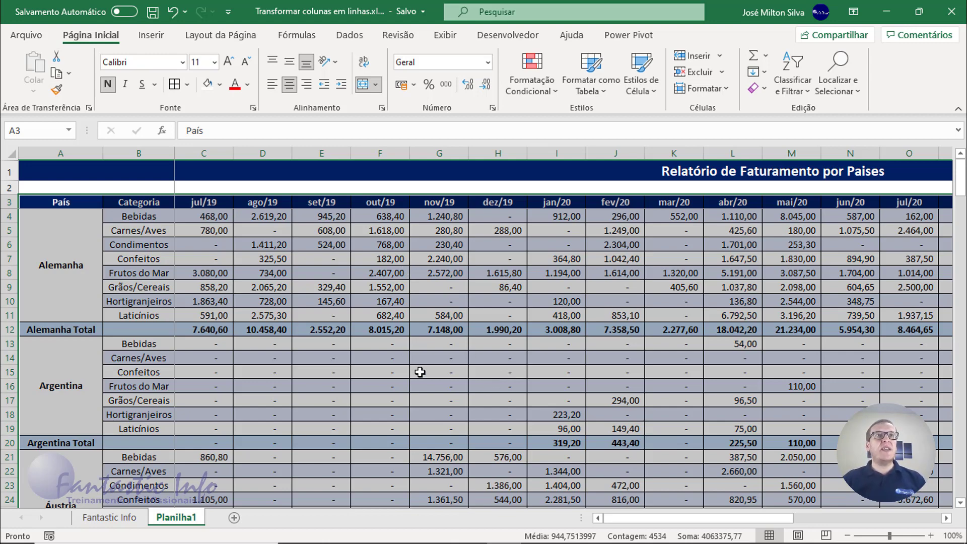
click(349, 36)
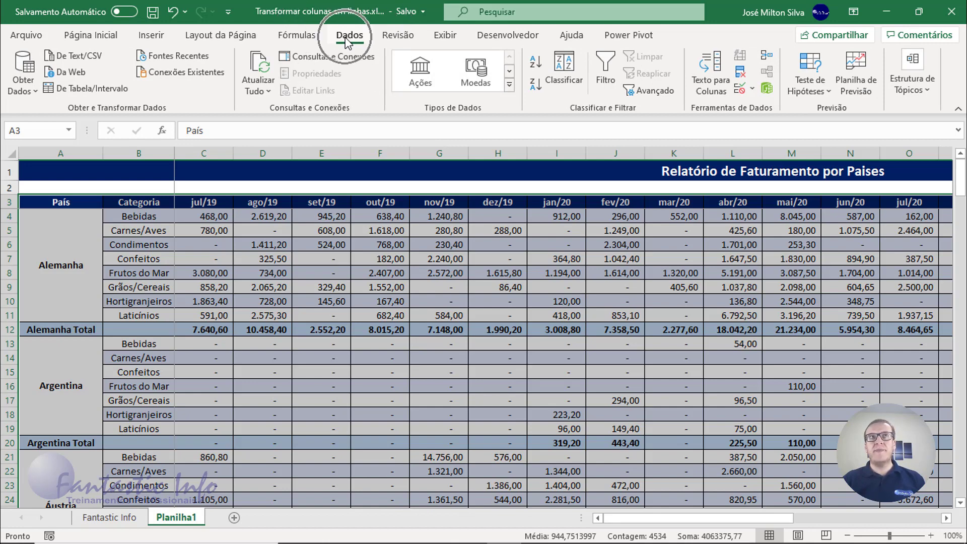
click(71, 94)
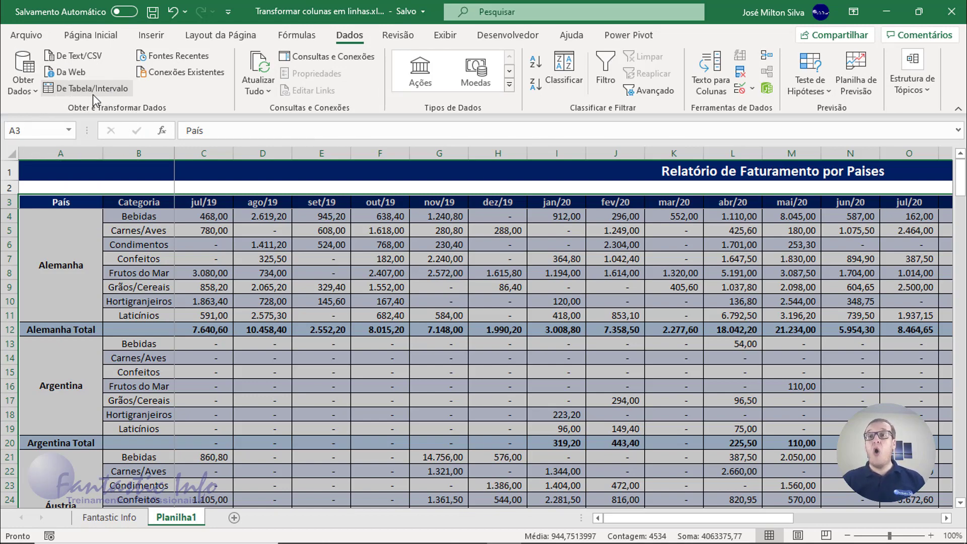
click(93, 94)
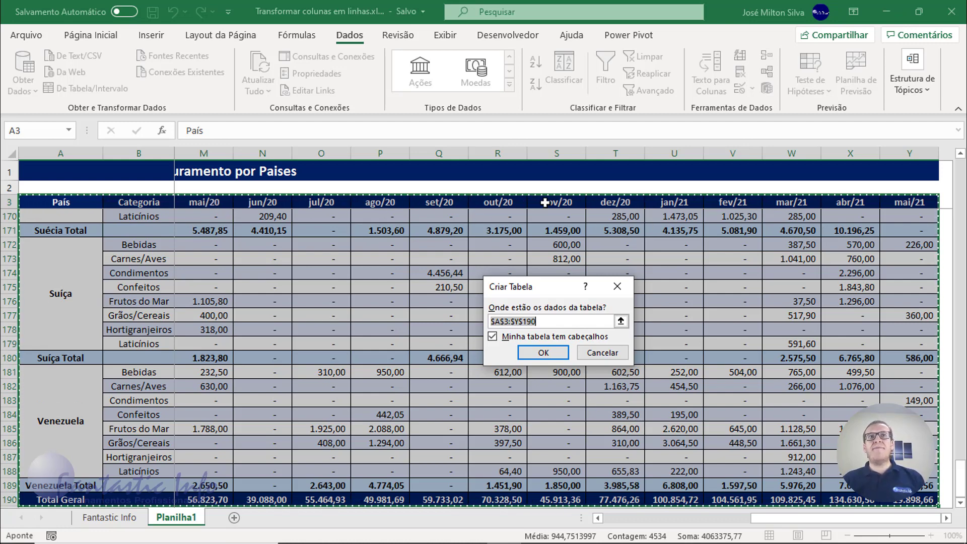
click(544, 352)
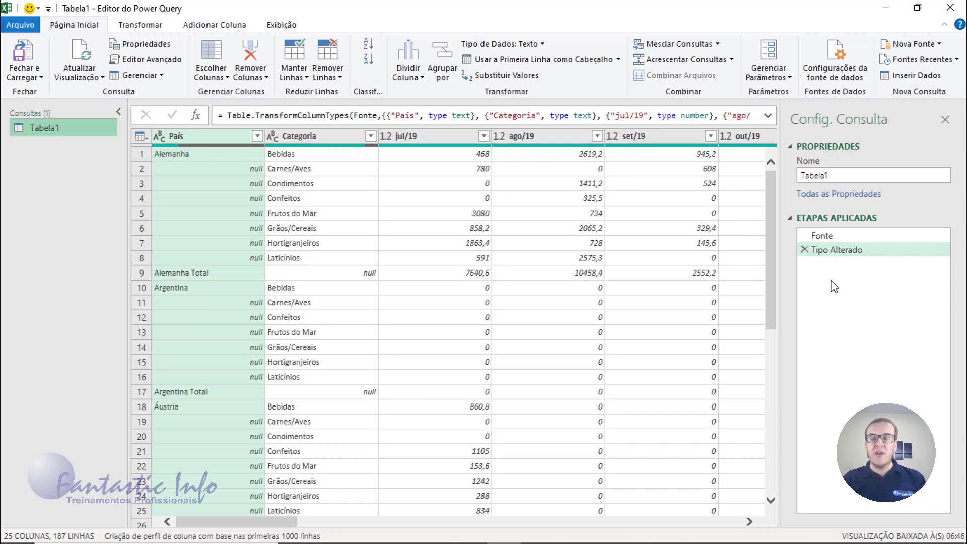
Rename the query as Vendas
click(822, 174)
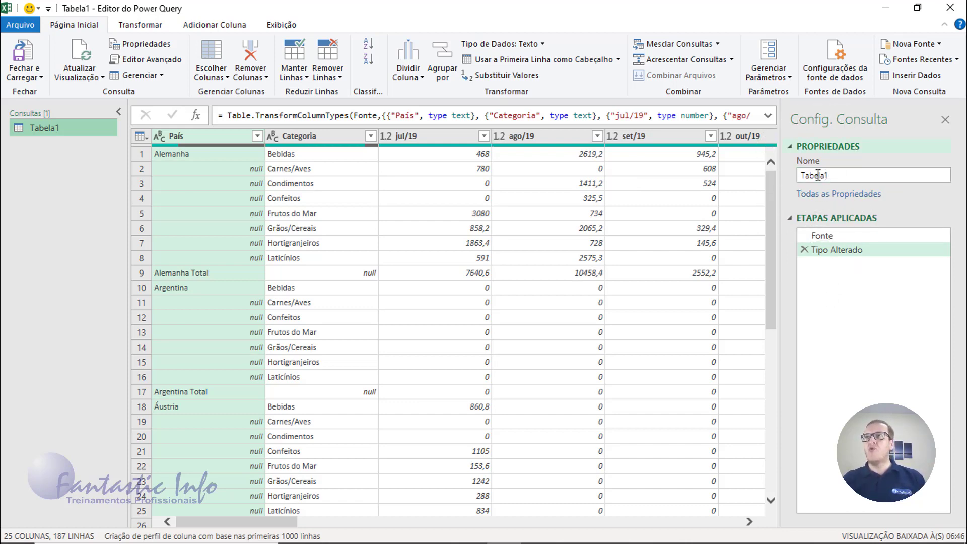
double_click(819, 175)
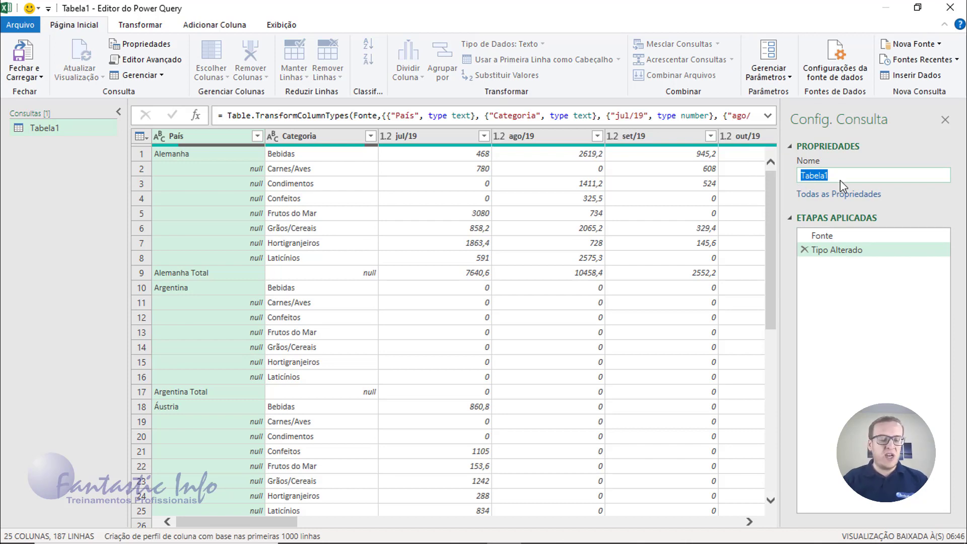
text(Vendas)
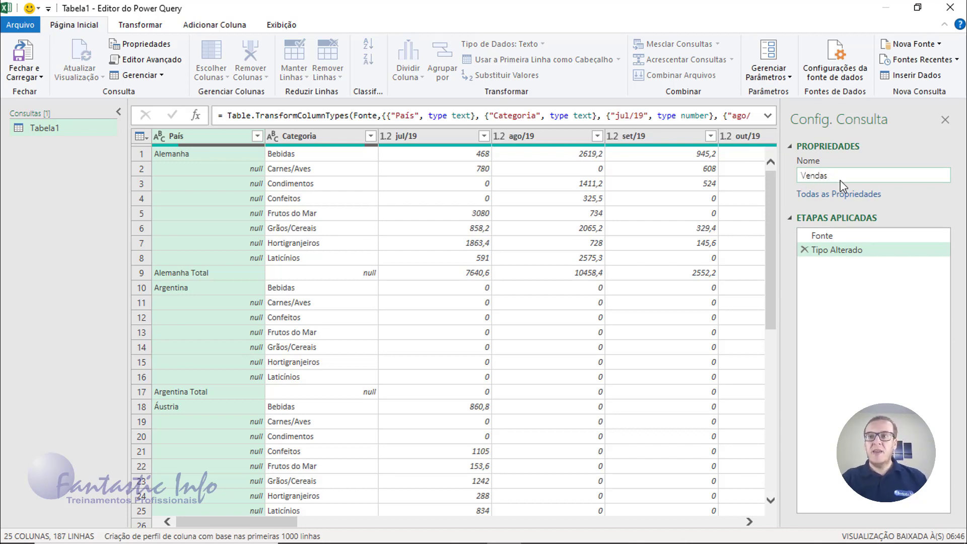
key(Return)
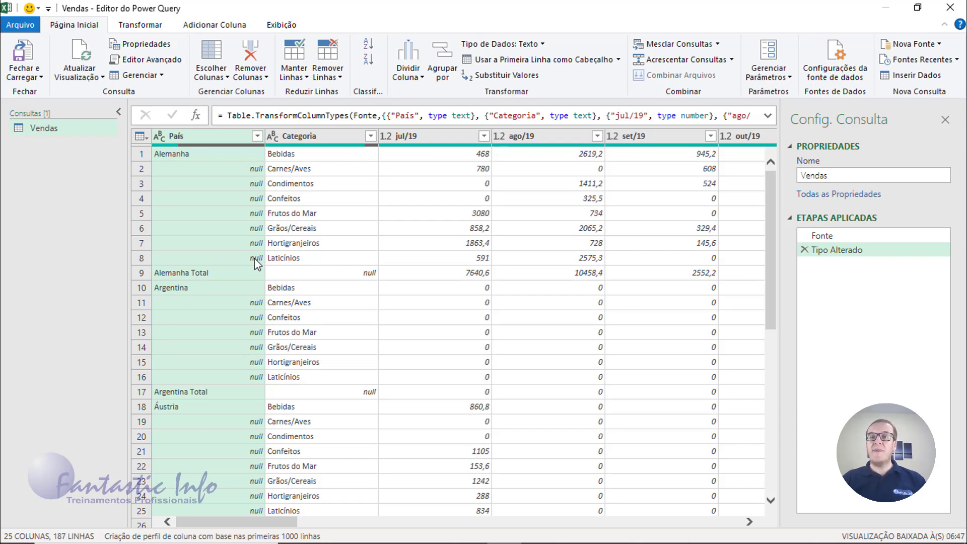
Examine the null cells beneath the country names Alemanha and Argentina in the País column
click(239, 170)
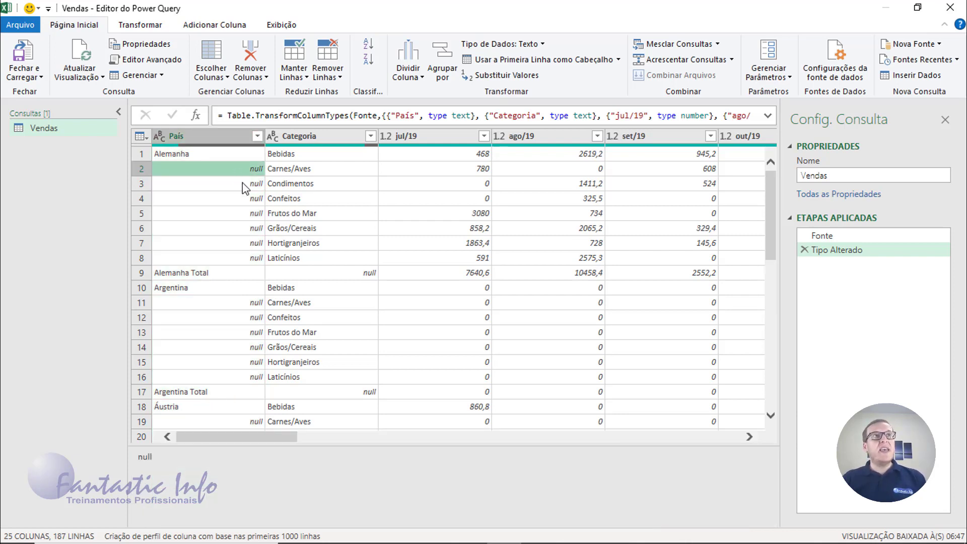
click(243, 183)
click(243, 197)
click(244, 210)
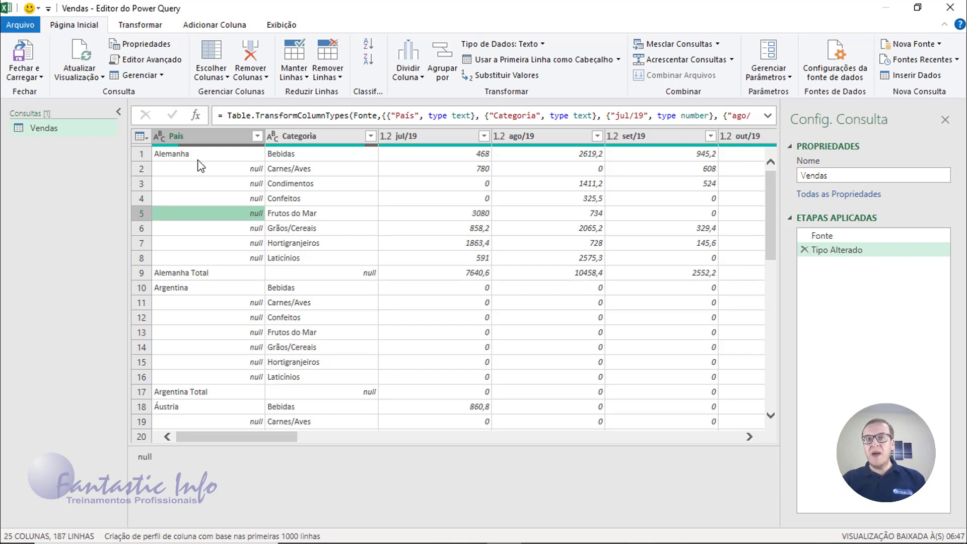
click(233, 305)
click(237, 318)
click(242, 332)
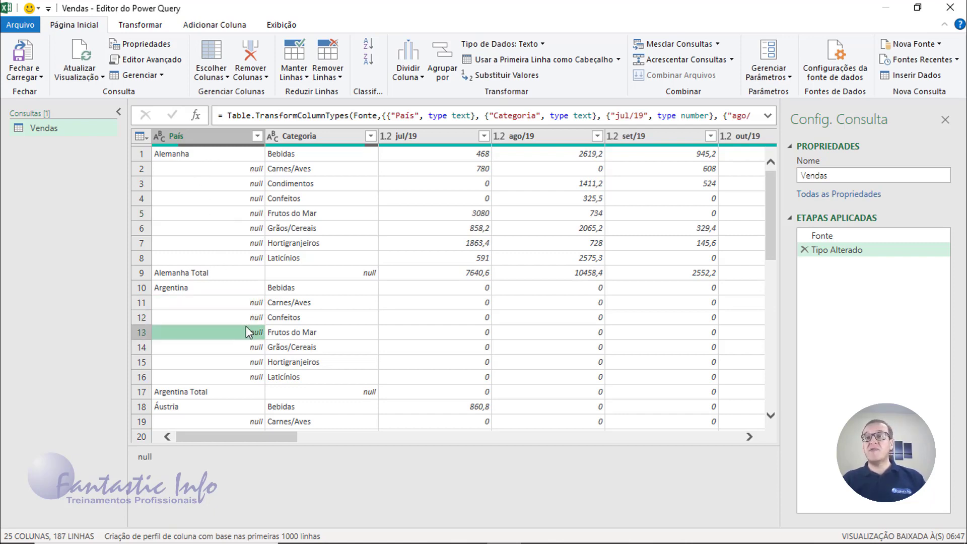
click(202, 157)
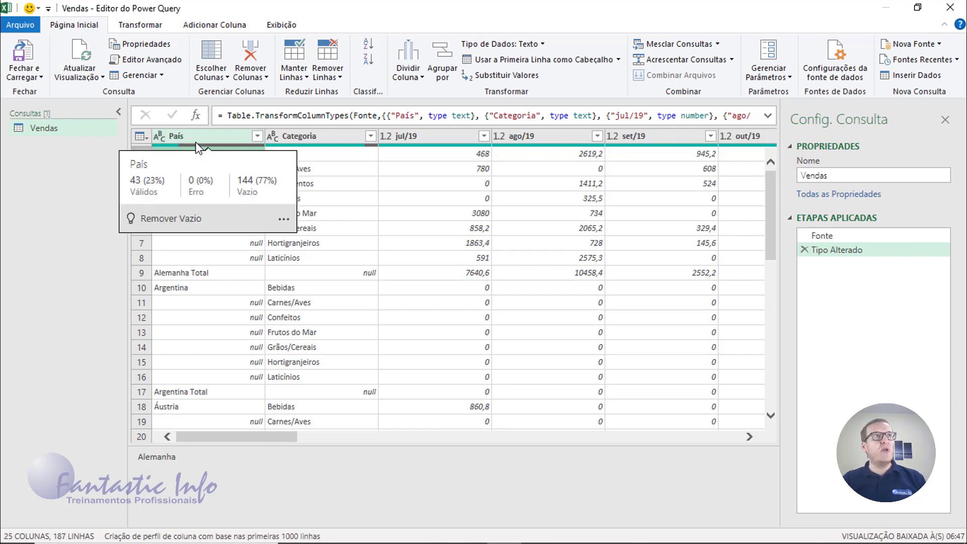
Fill the null cells of the País column downward with the country name above them
right_click(196, 141)
key(Escape)
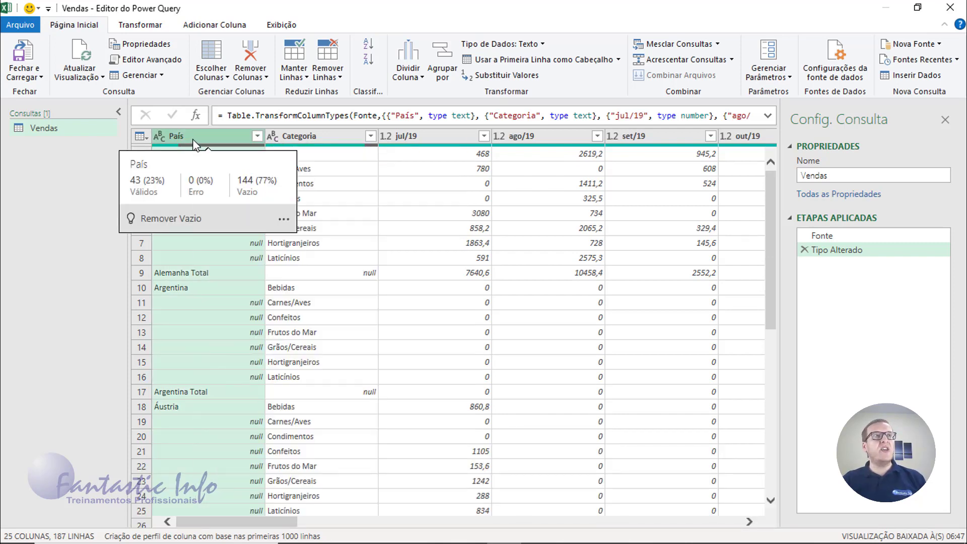
right_click(189, 142)
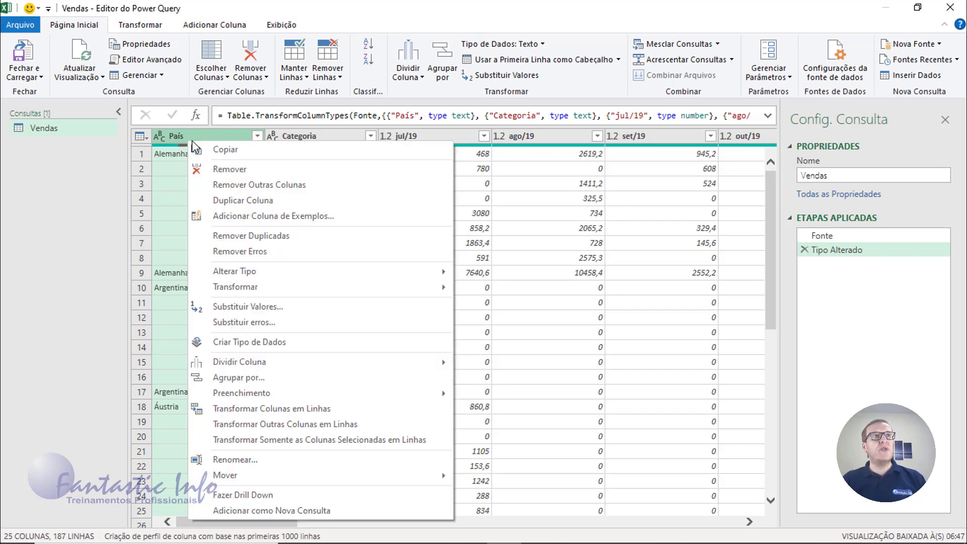
mouse_move(249, 395)
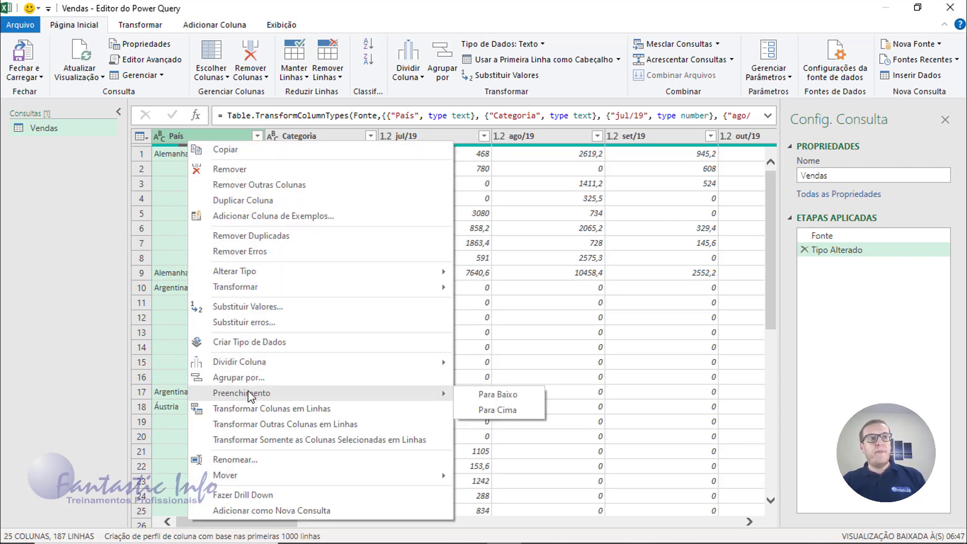
click(498, 395)
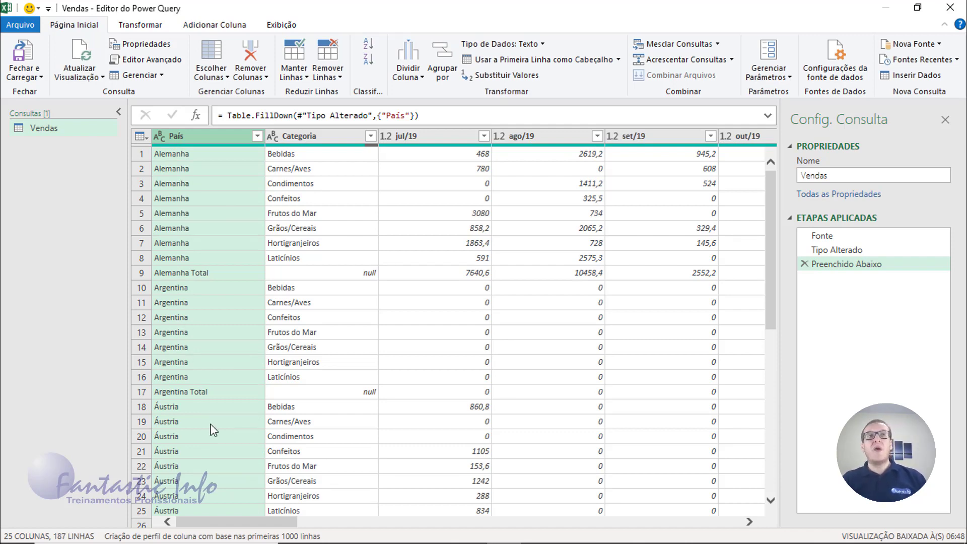
Remove the country total rows by filtering the País column to rows that do not contain "Total"
click(141, 273)
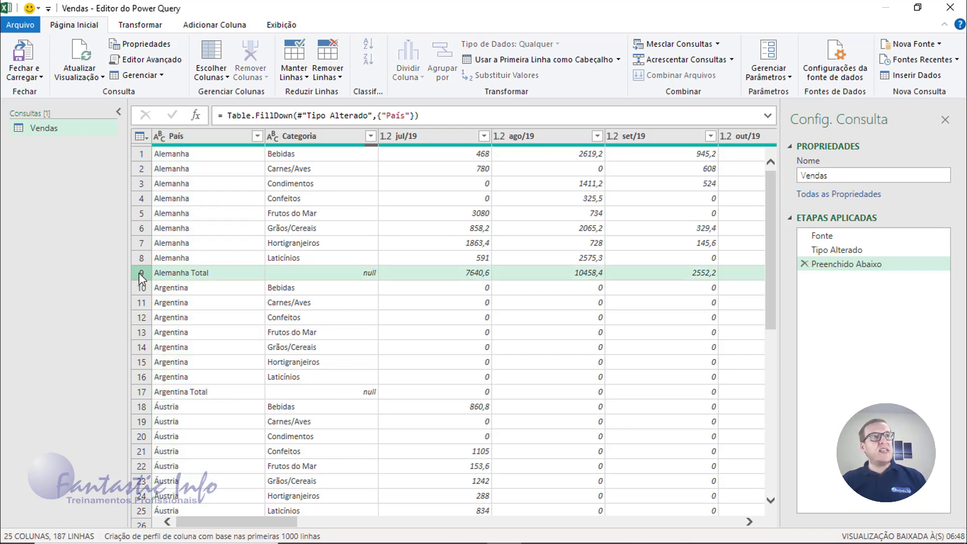
click(147, 395)
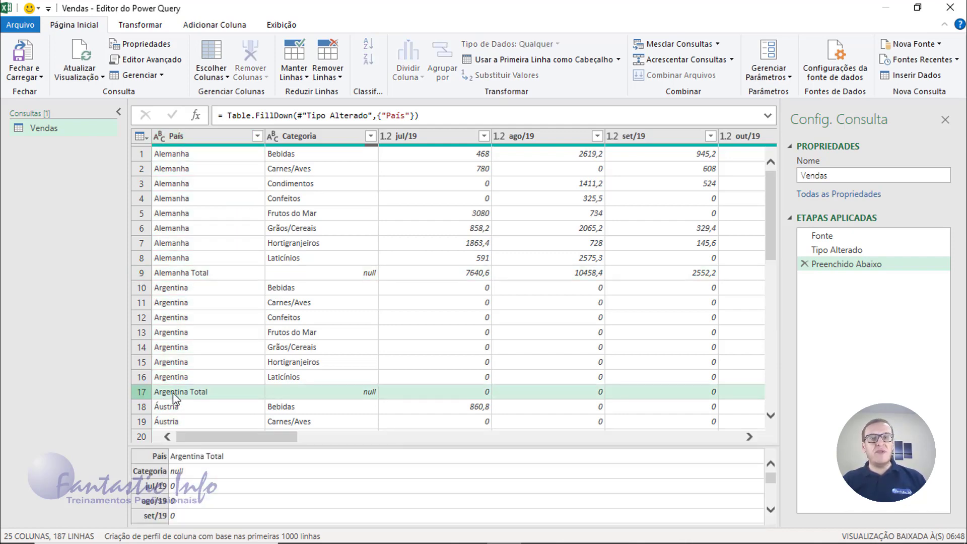
click(188, 137)
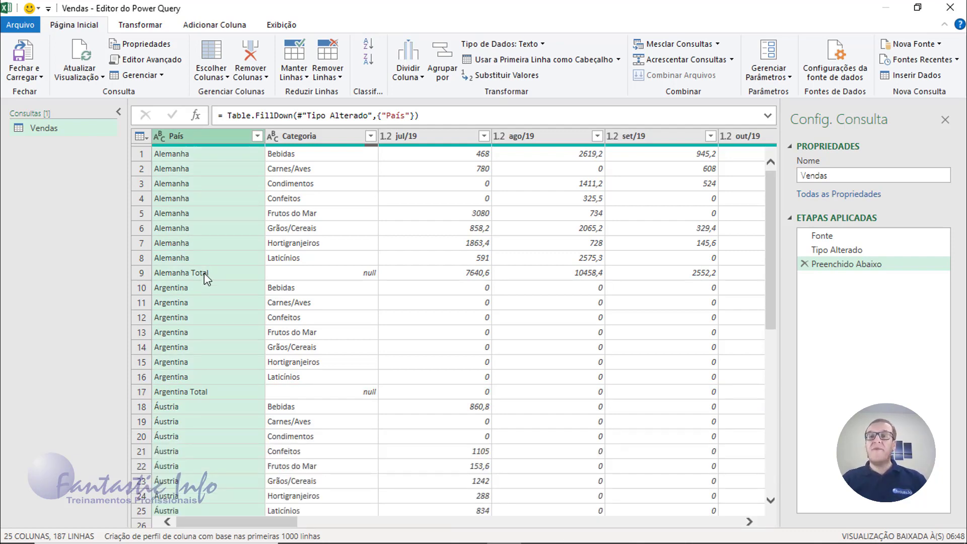
click(257, 136)
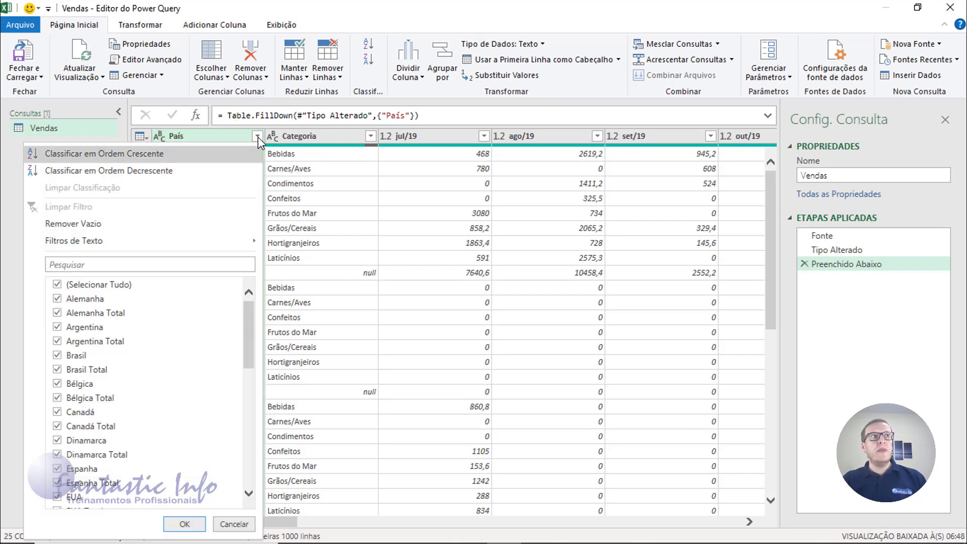
mouse_move(142, 245)
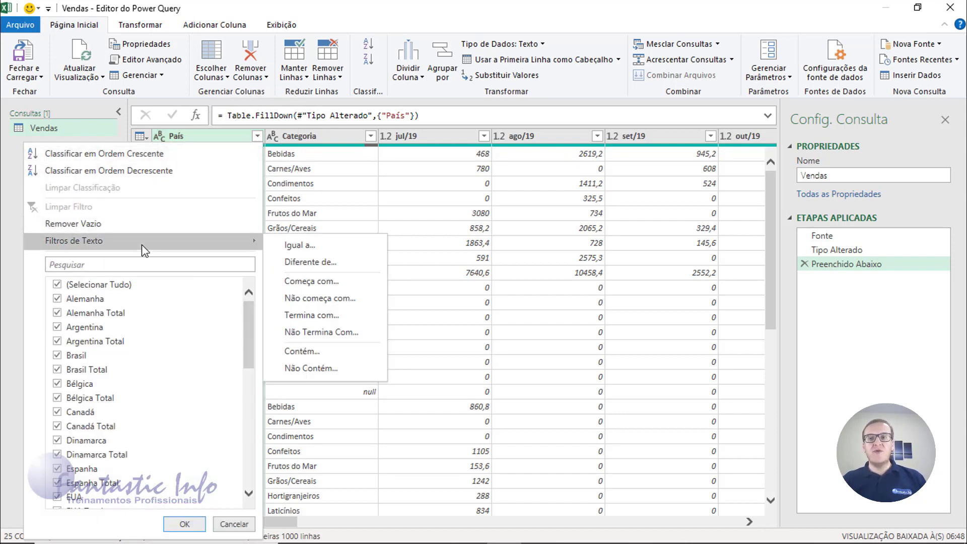
click(329, 370)
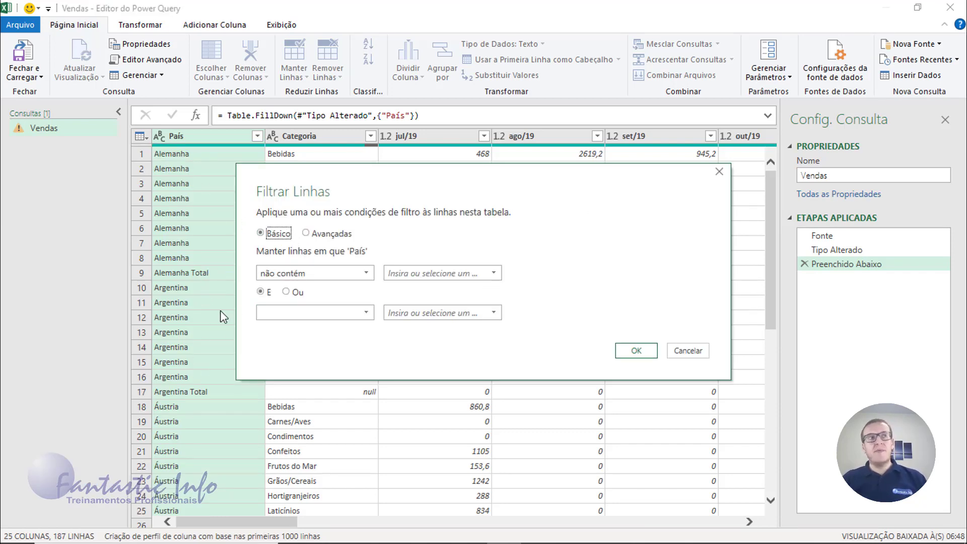
click(456, 277)
text(Total)
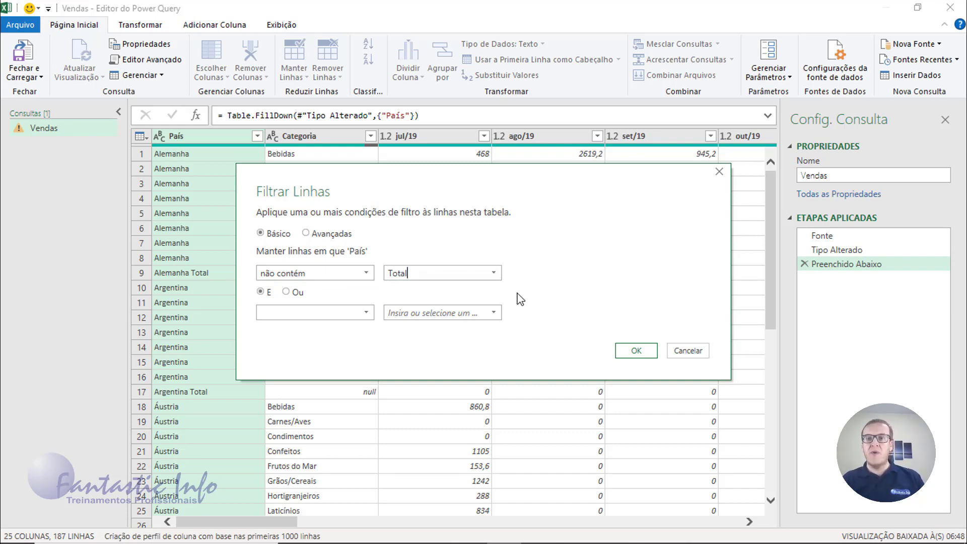
click(636, 350)
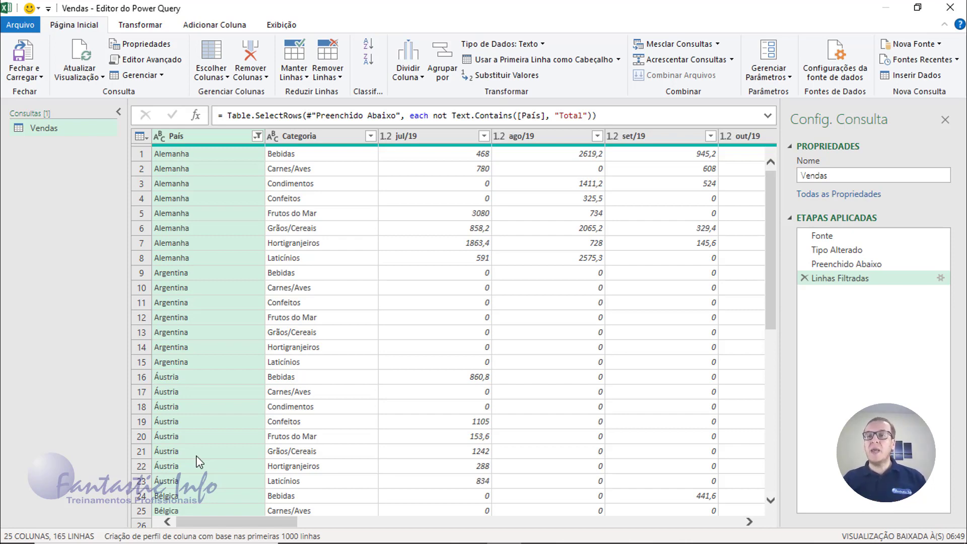
Examine the monthly columns from jul/19 through mai/21
click(405, 137)
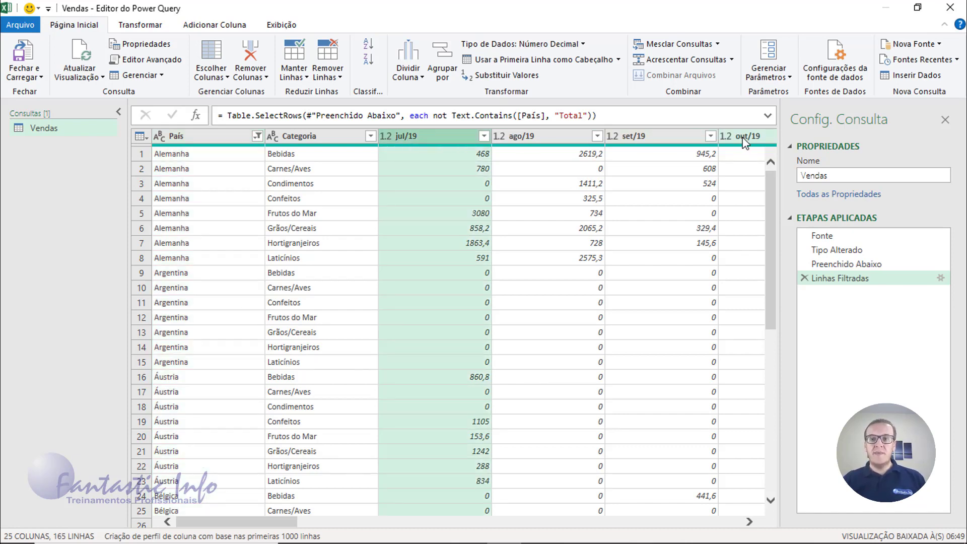
drag(262, 520, 723, 533)
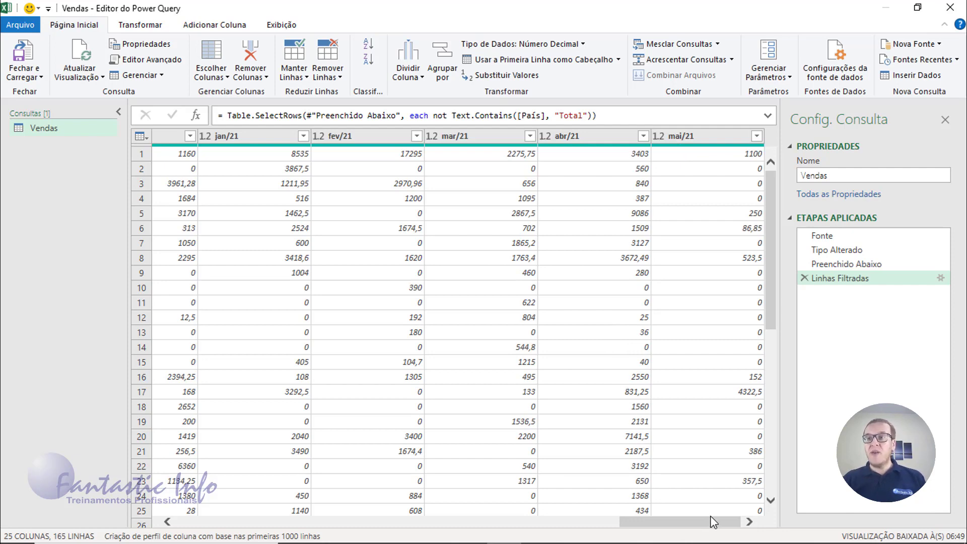
drag(714, 523, 272, 523)
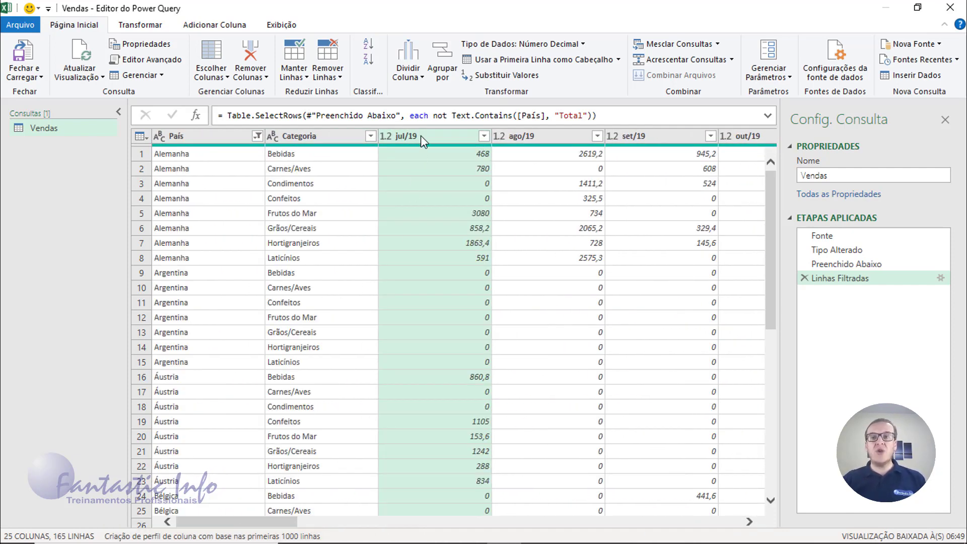
mouse_move(738, 150)
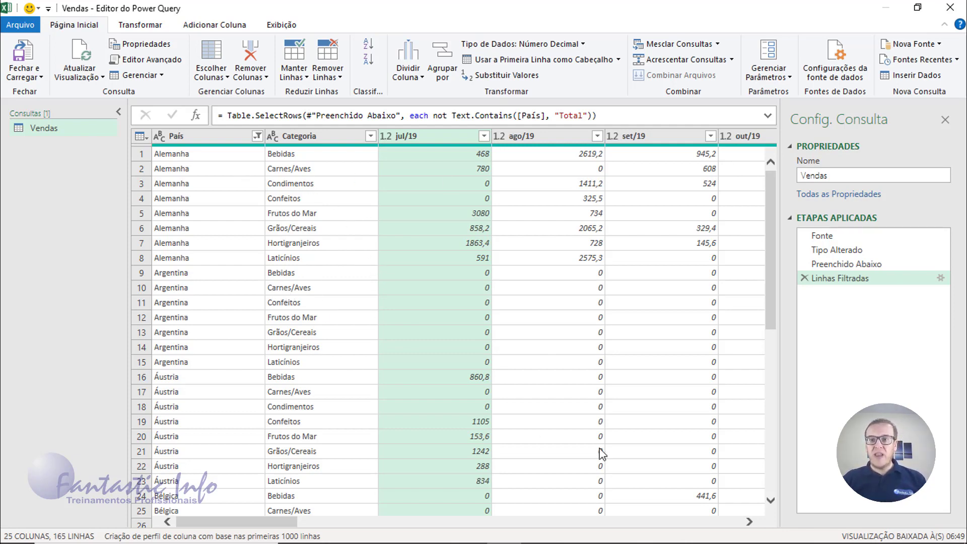
Transform all columns other than País and Categoria into rows
click(201, 144)
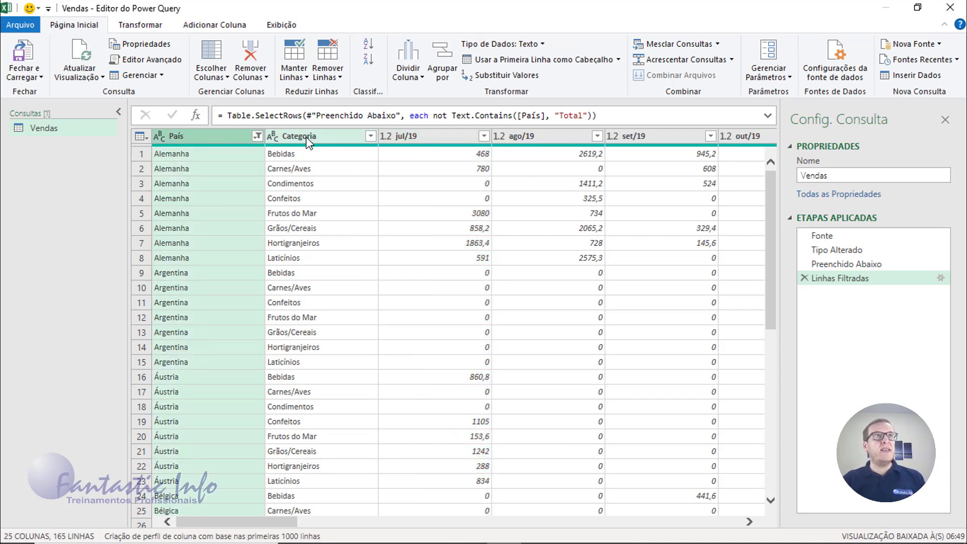
ctrl+click(323, 137)
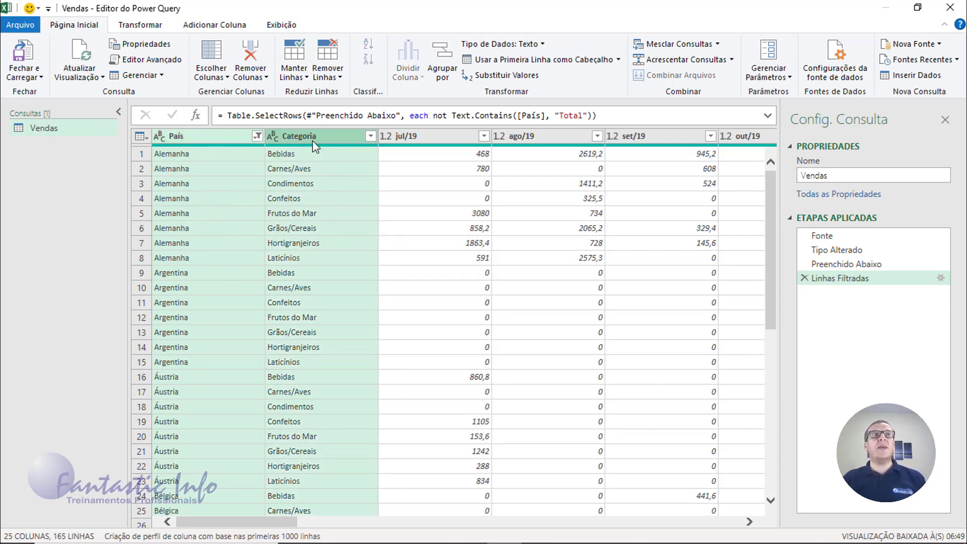
click(156, 33)
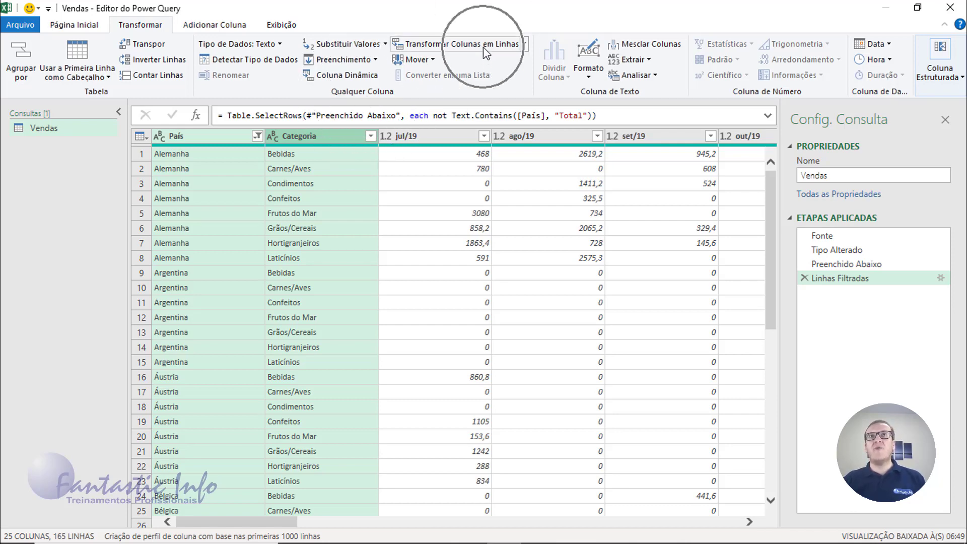
click(524, 45)
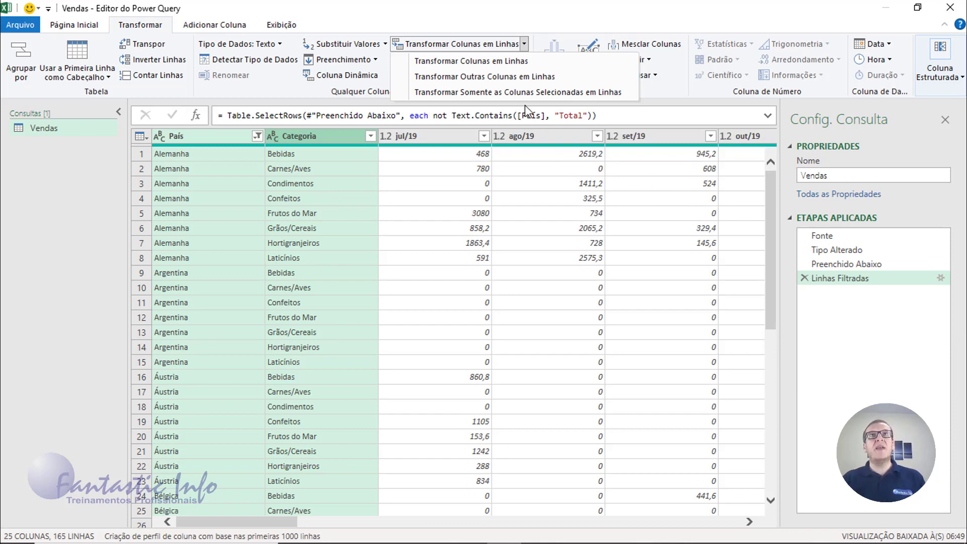
click(519, 80)
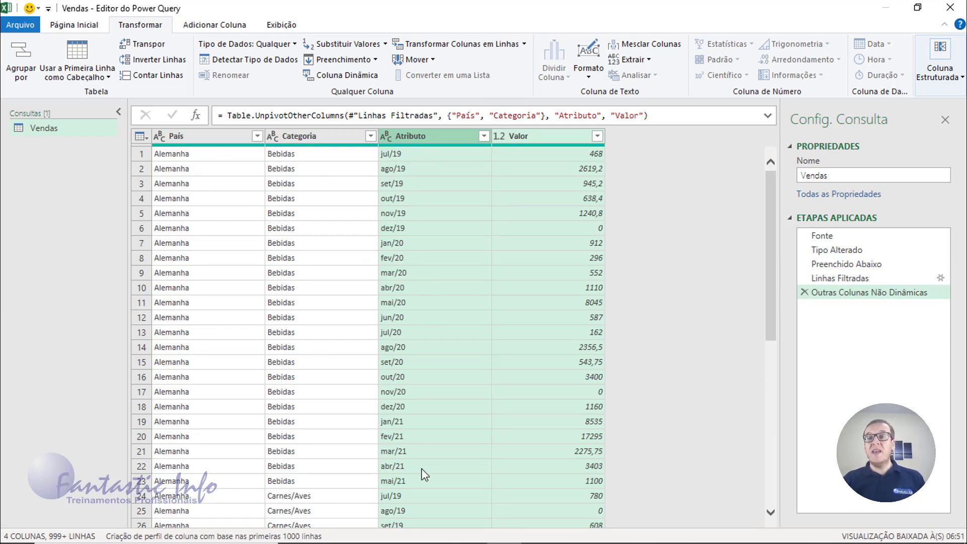
Rename the Atributo column as Período
click(412, 137)
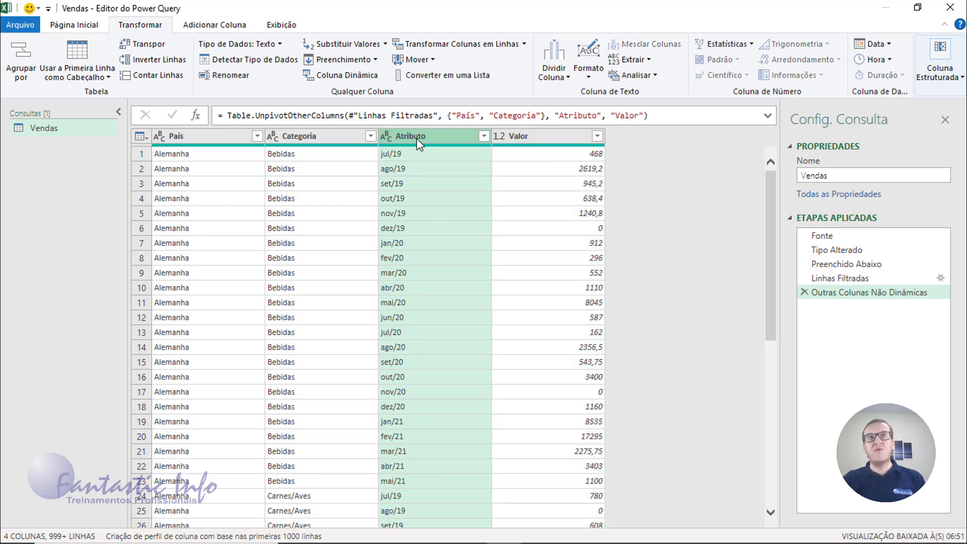
double_click(416, 138)
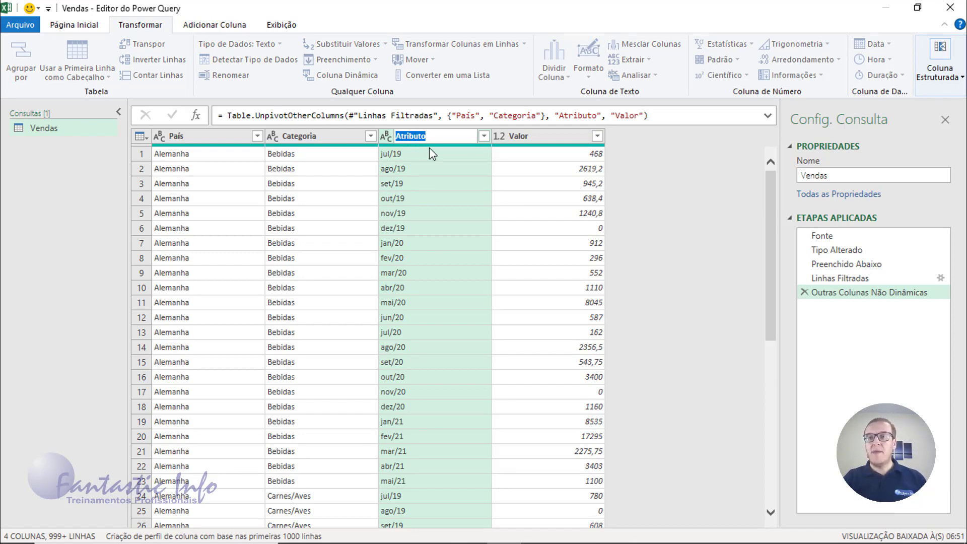
text(Período)
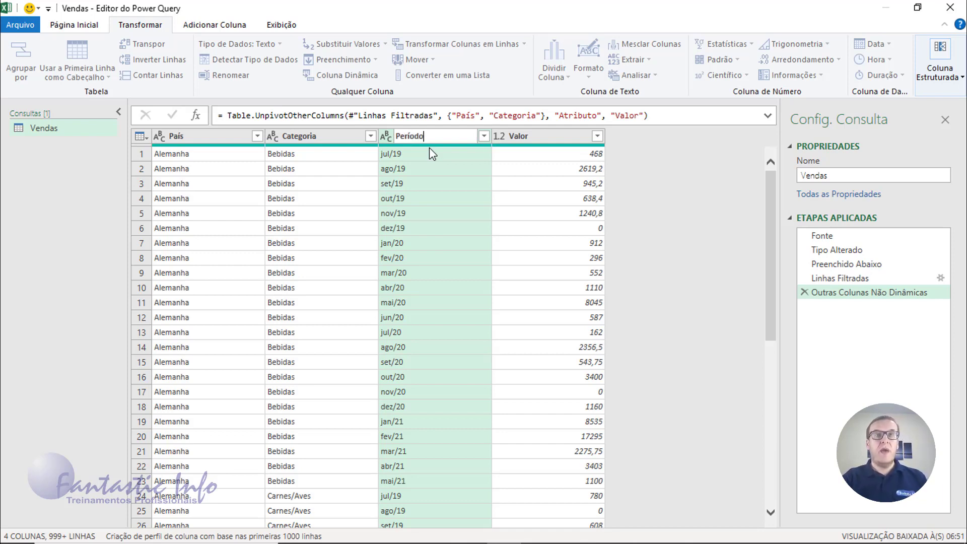
key(Return)
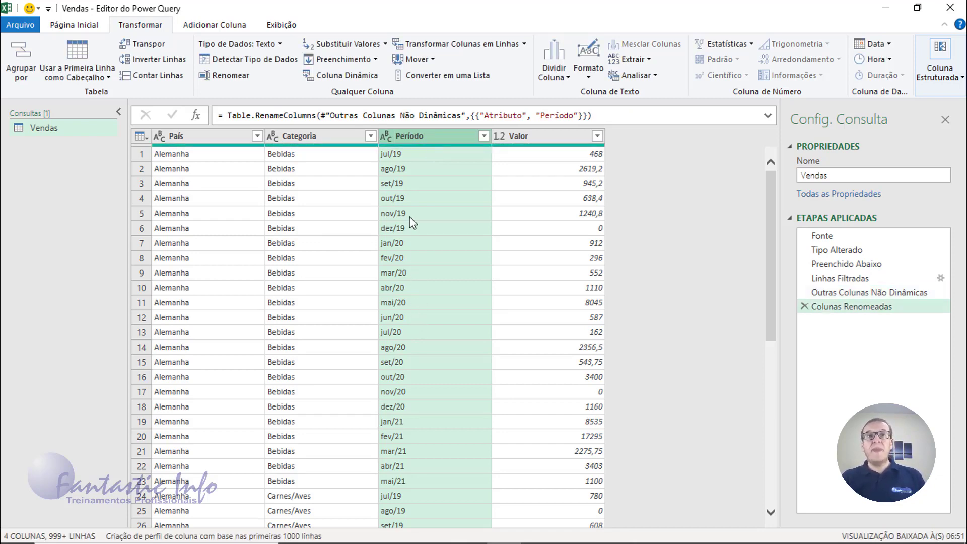
Set the data type of the Período column to Data and of the Valor column to Moeda
click(388, 140)
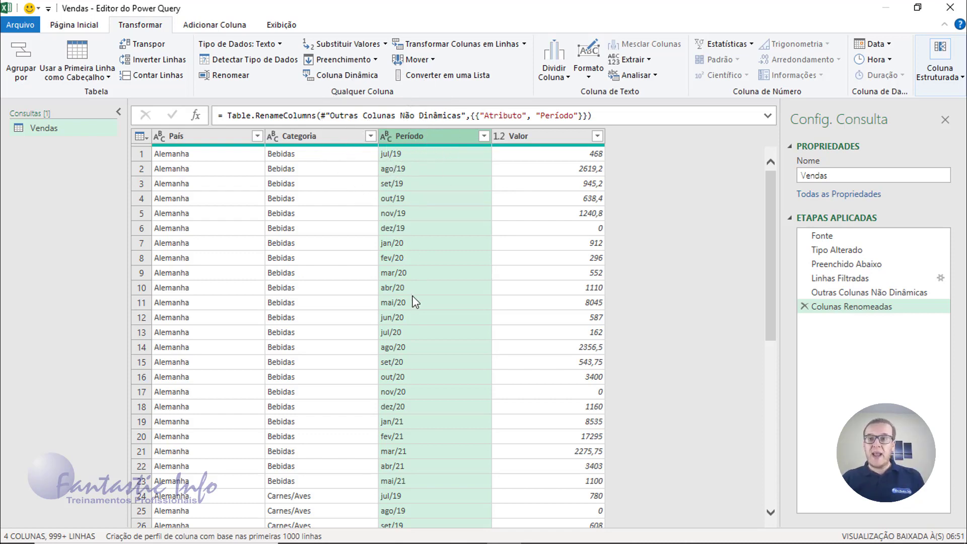
click(389, 138)
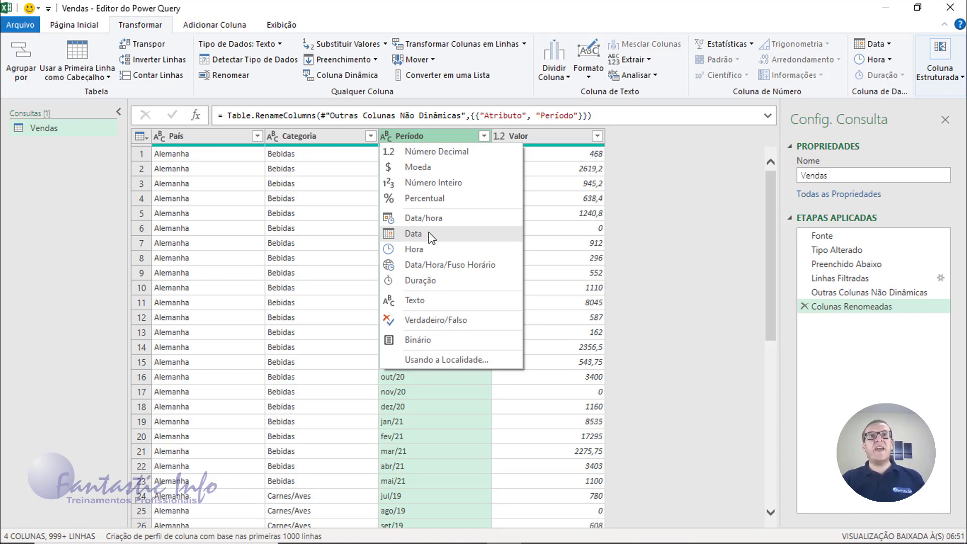
click(431, 236)
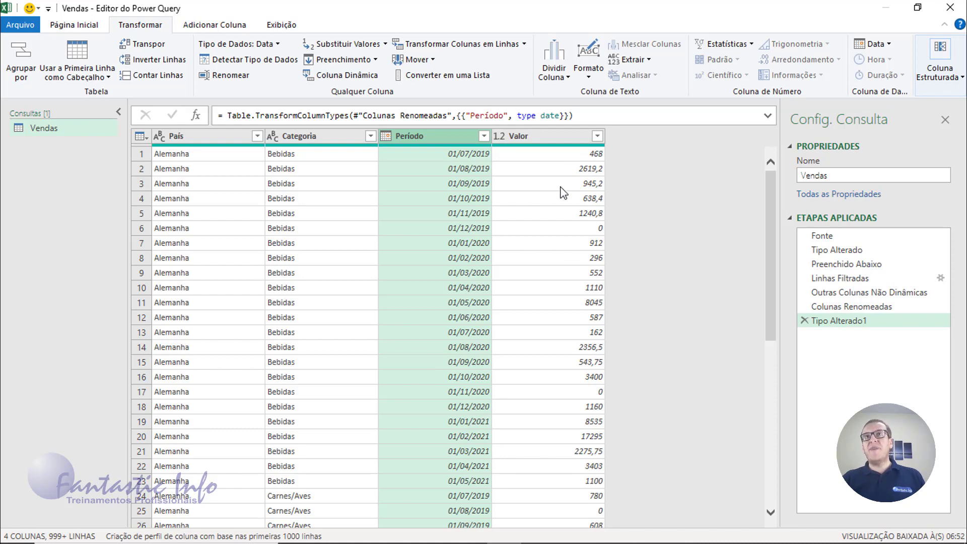
click(500, 136)
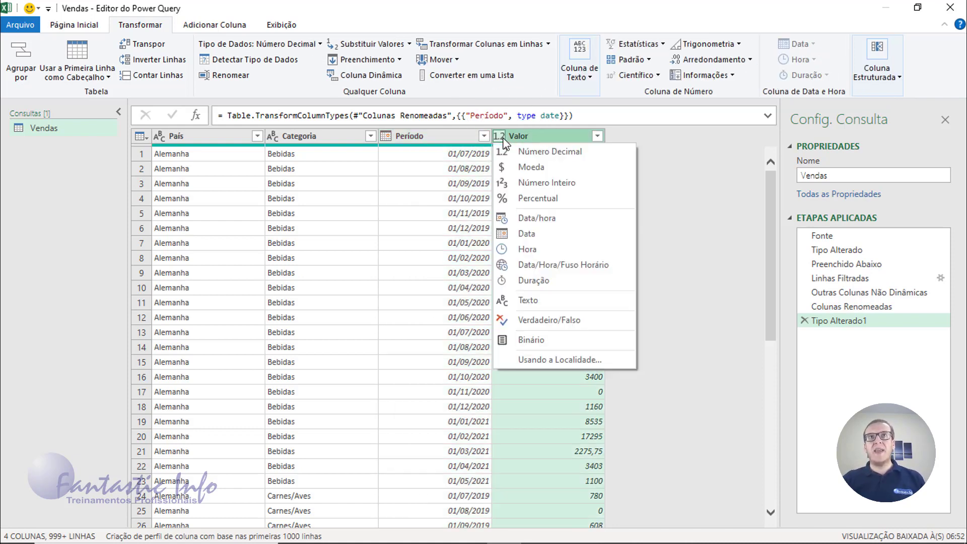
click(521, 173)
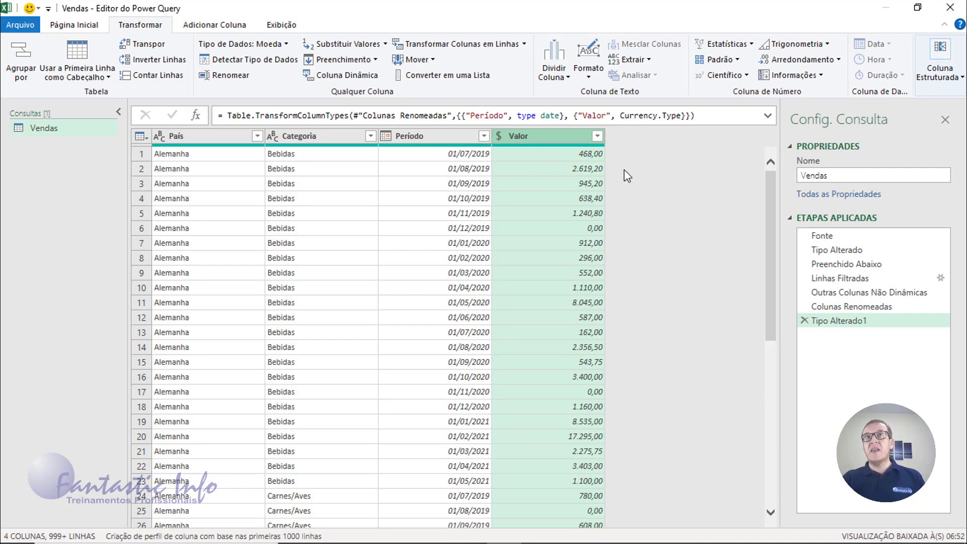
Filter the Valor column to keep only rows whose value is different from 0
click(597, 136)
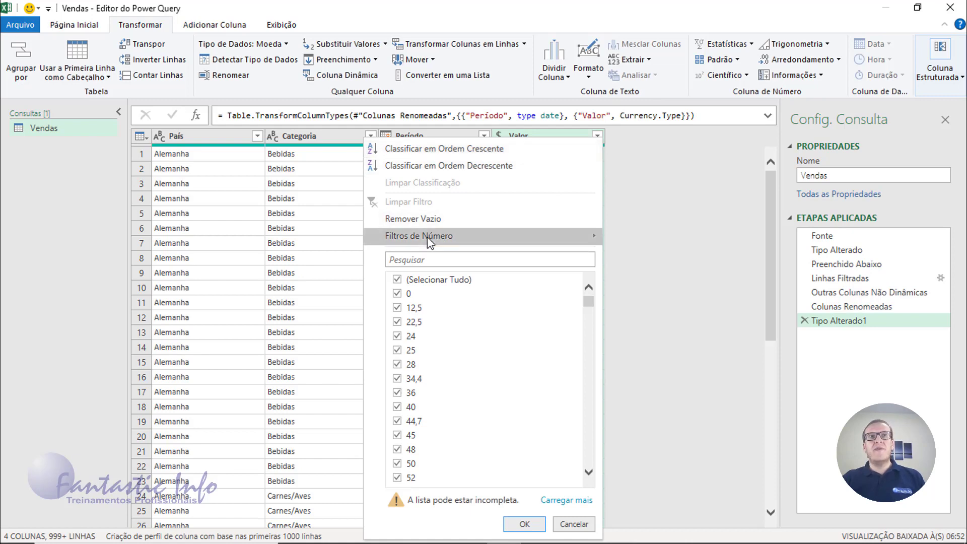
mouse_move(430, 236)
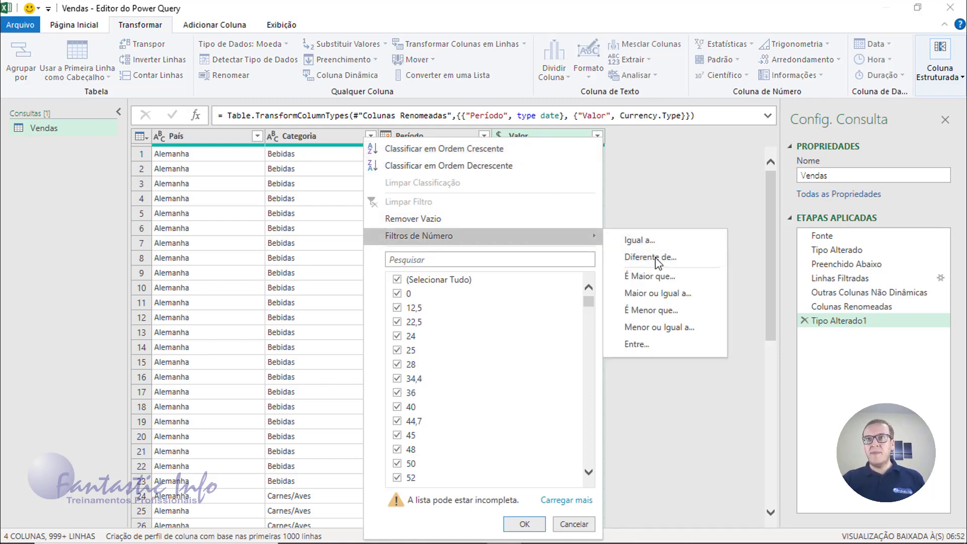
click(656, 258)
click(434, 273)
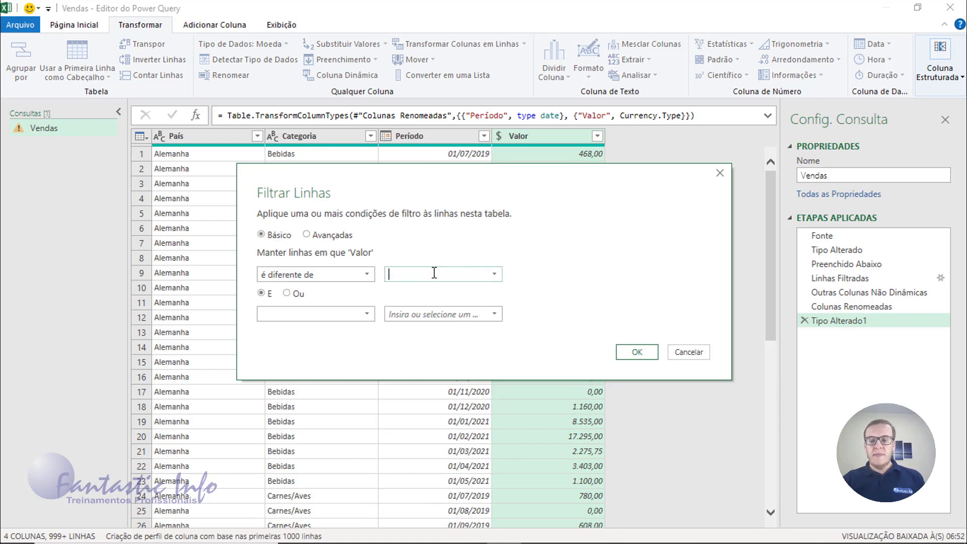
text(0)
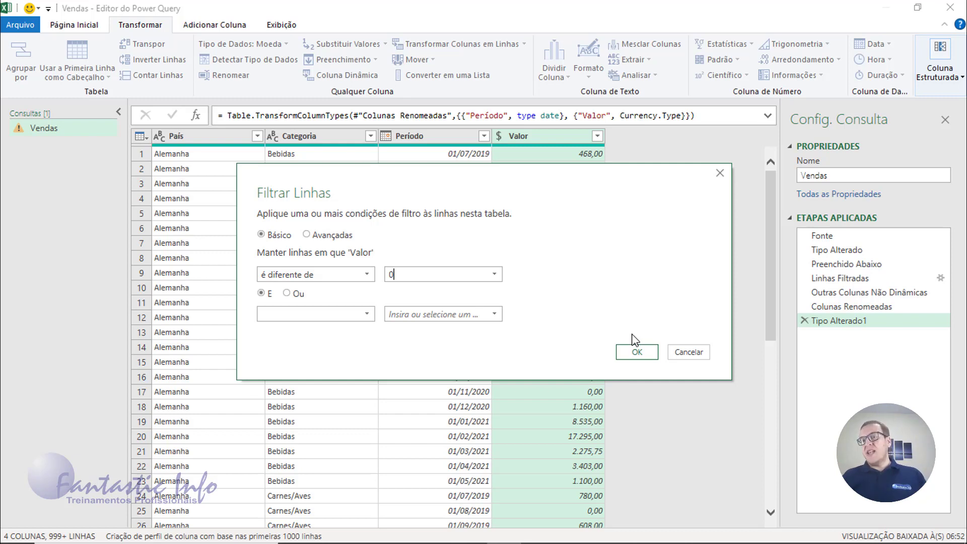
click(634, 354)
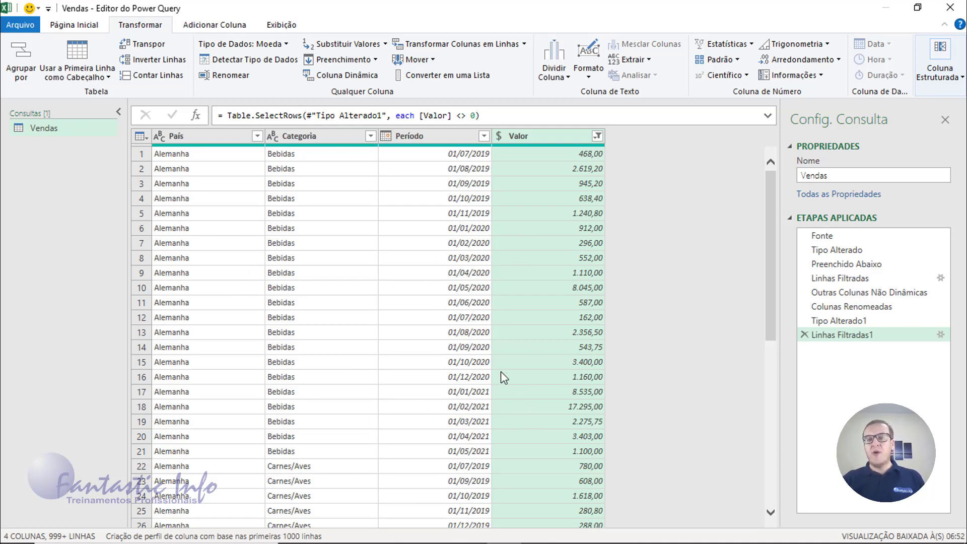
Close the query editor and load the Vendas query into the Excel workbook as a table
click(61, 26)
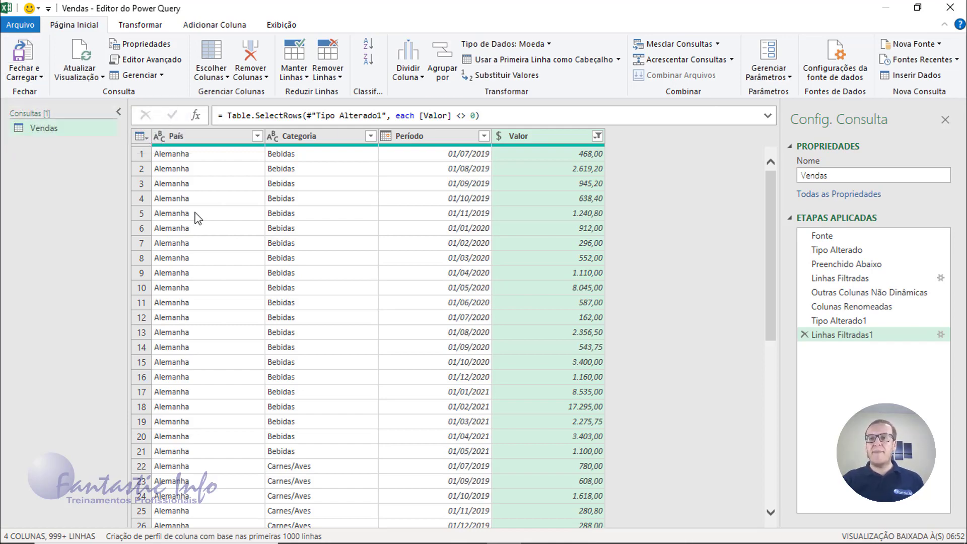
click(22, 61)
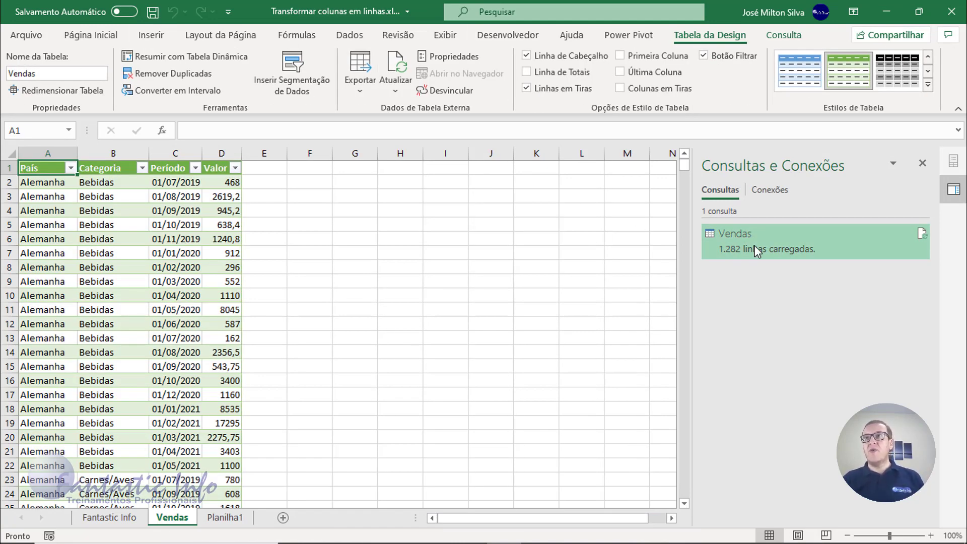
mouse_move(757, 255)
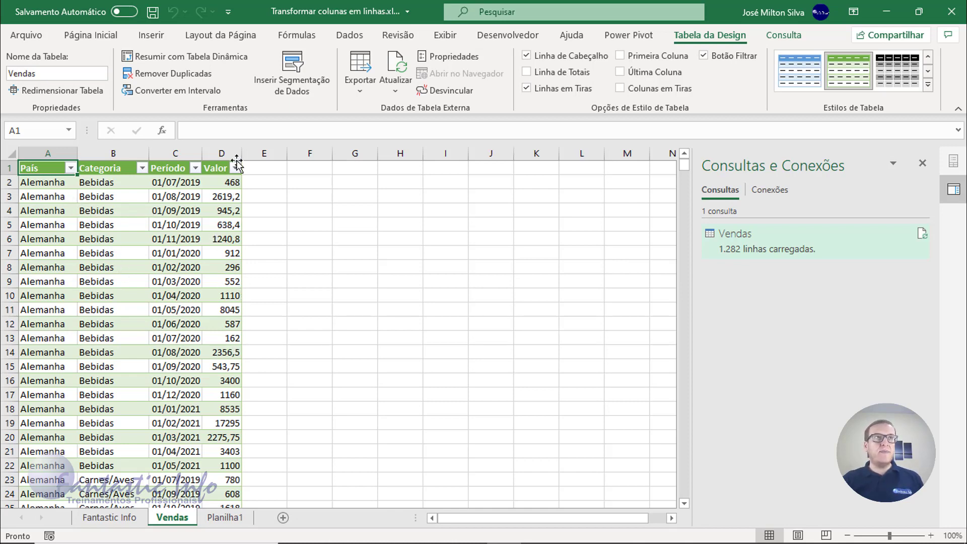
Widen the Período and Valor columns of the loaded table and apply the R$ accounting format to the Valor column
drag(242, 152, 269, 152)
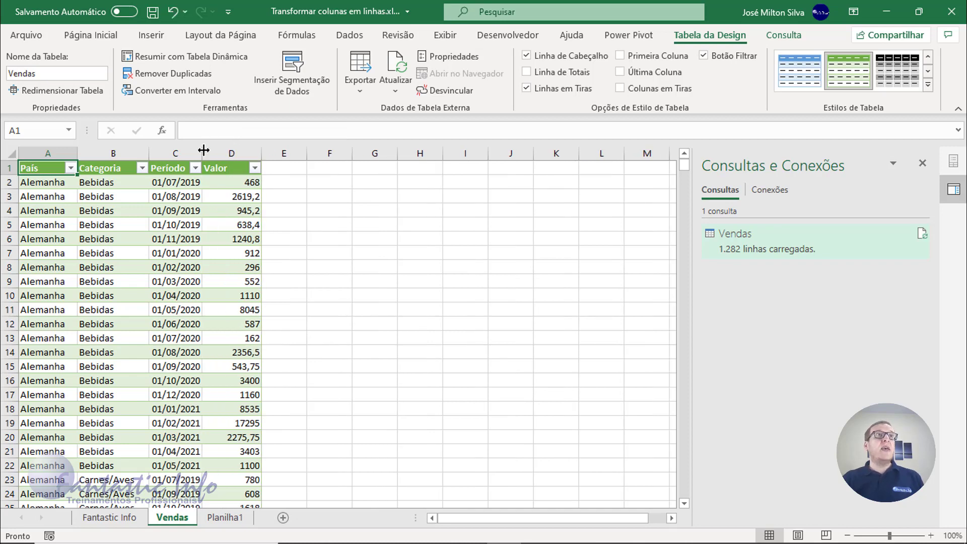
drag(202, 151, 211, 152)
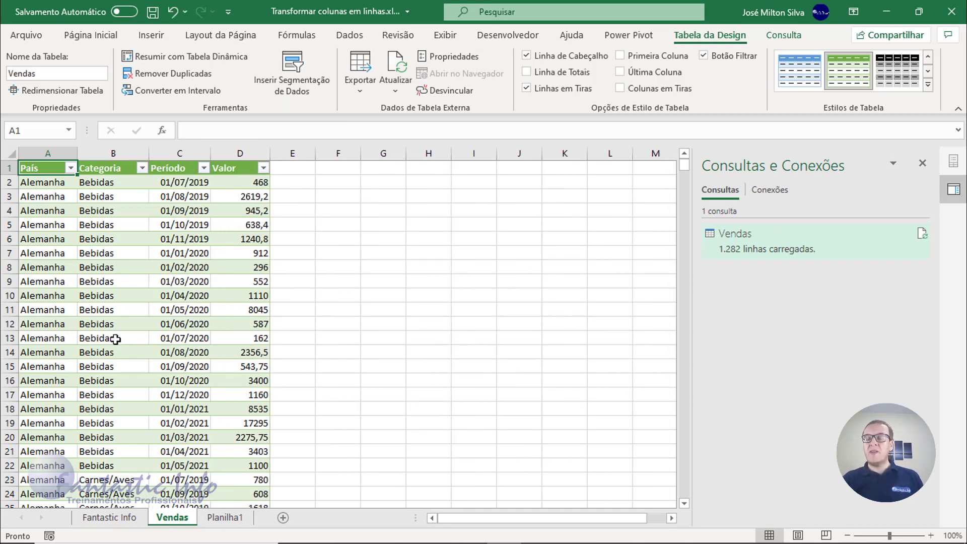
click(233, 153)
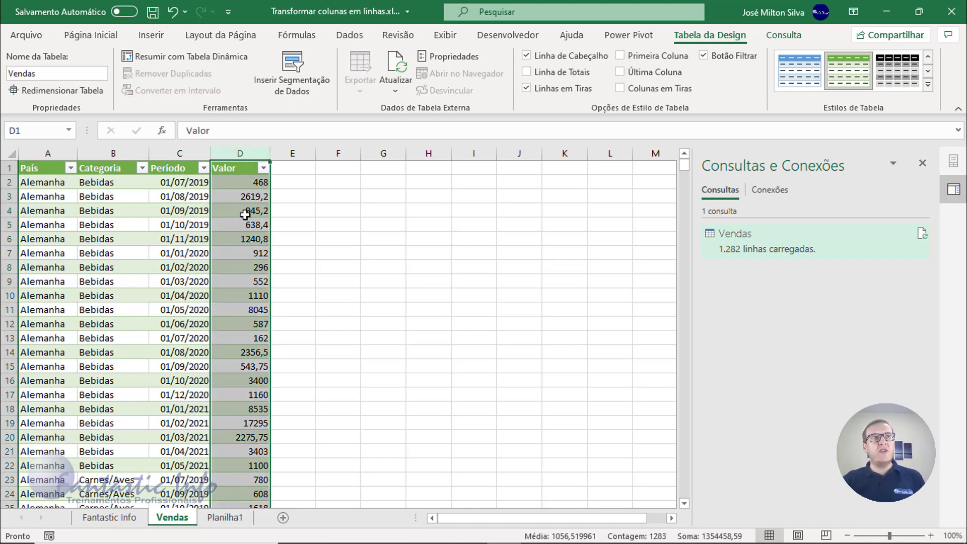
click(90, 35)
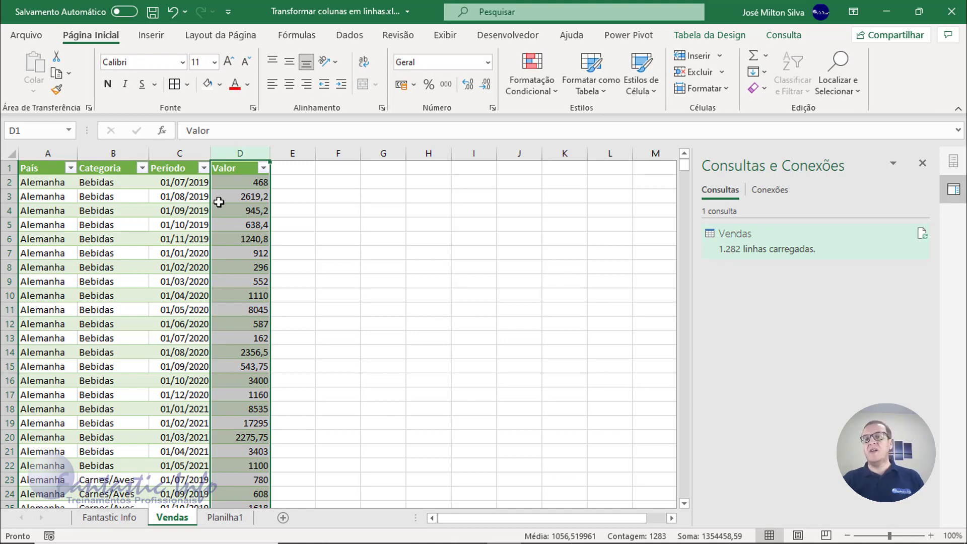
click(401, 86)
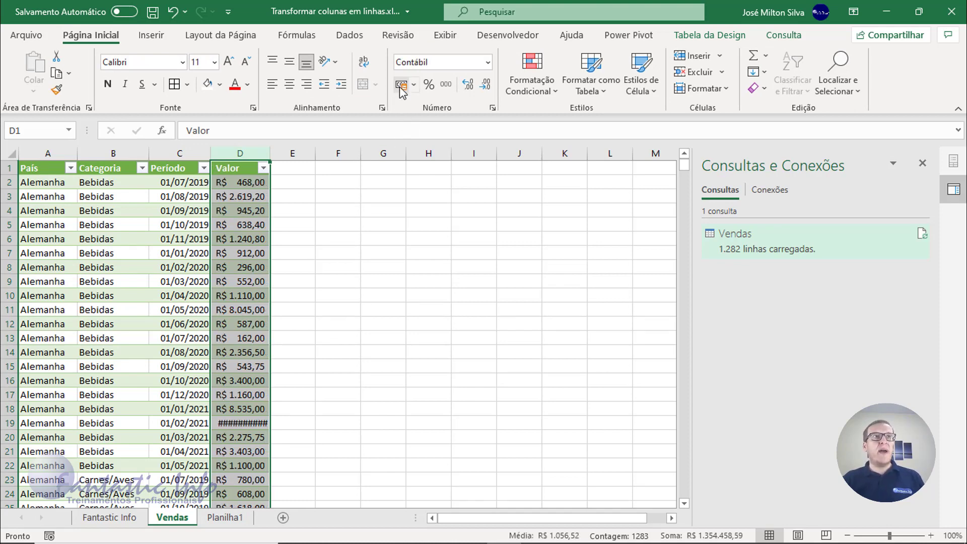
drag(270, 152, 282, 153)
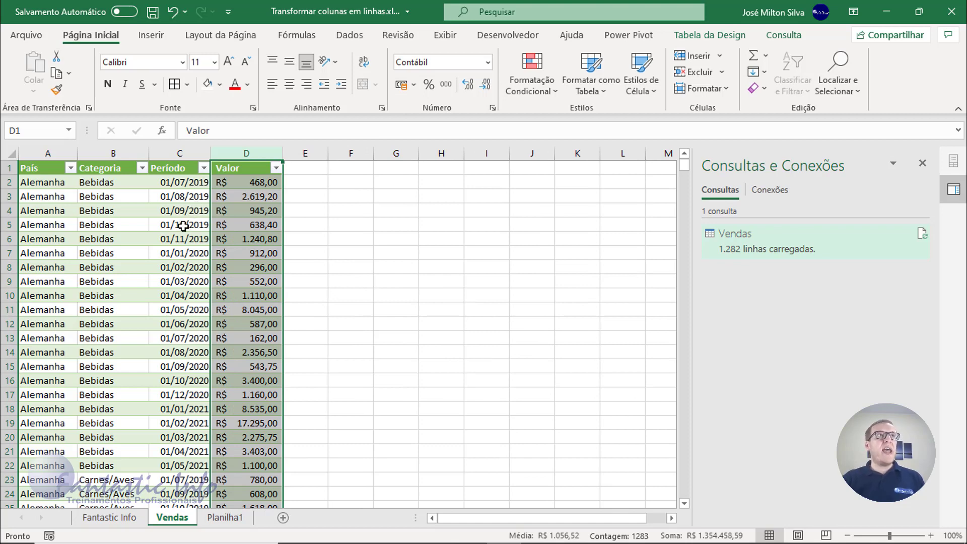
Format the Período column of the Vendas table with the custom number format mmm/aaaa
click(179, 150)
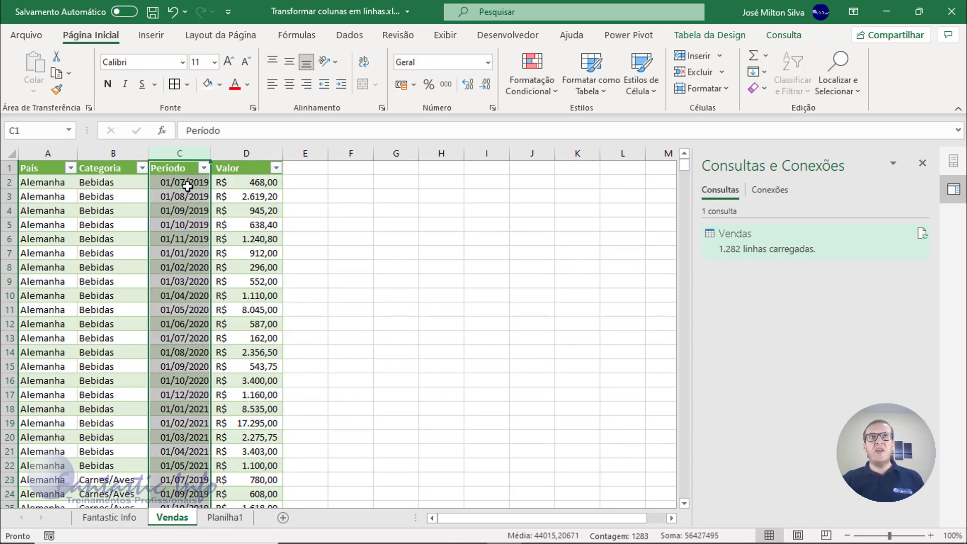
click(493, 108)
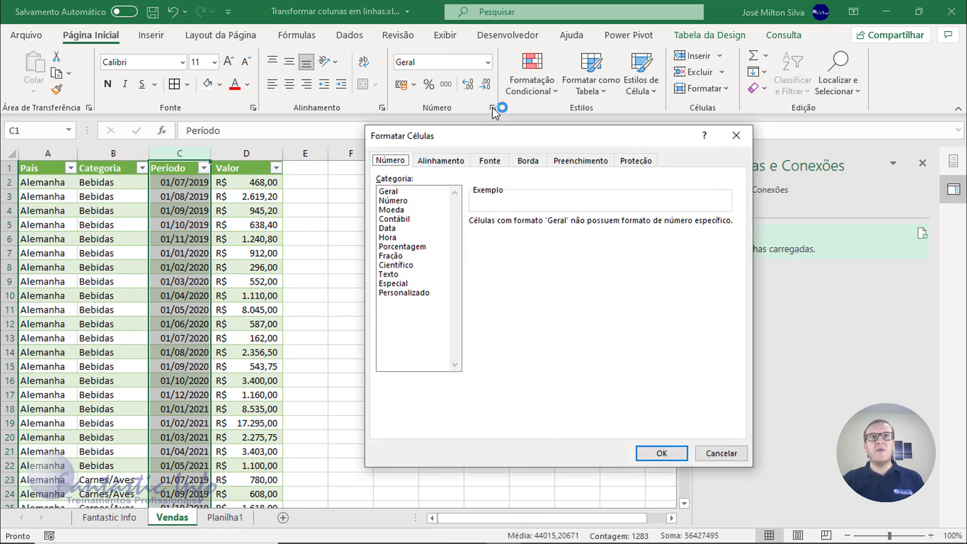
click(416, 294)
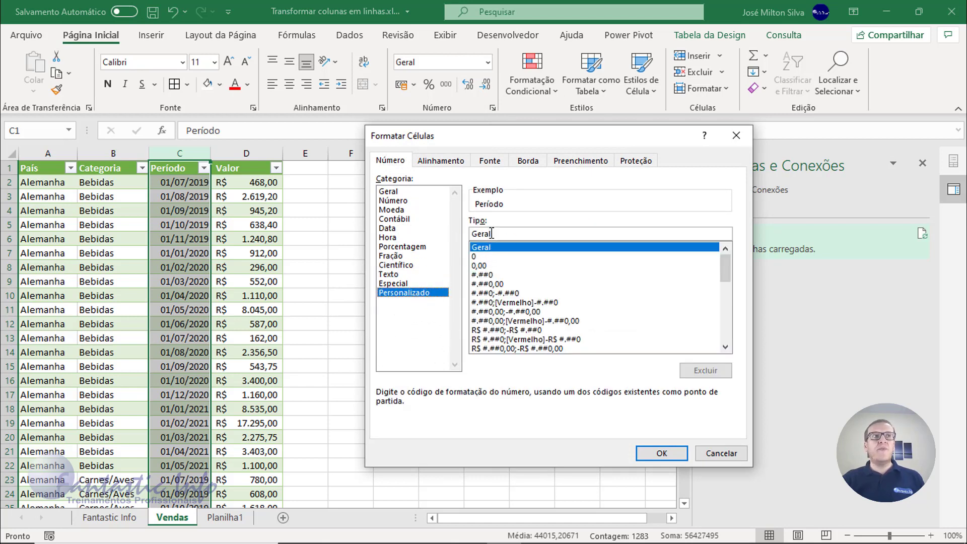
double_click(491, 233)
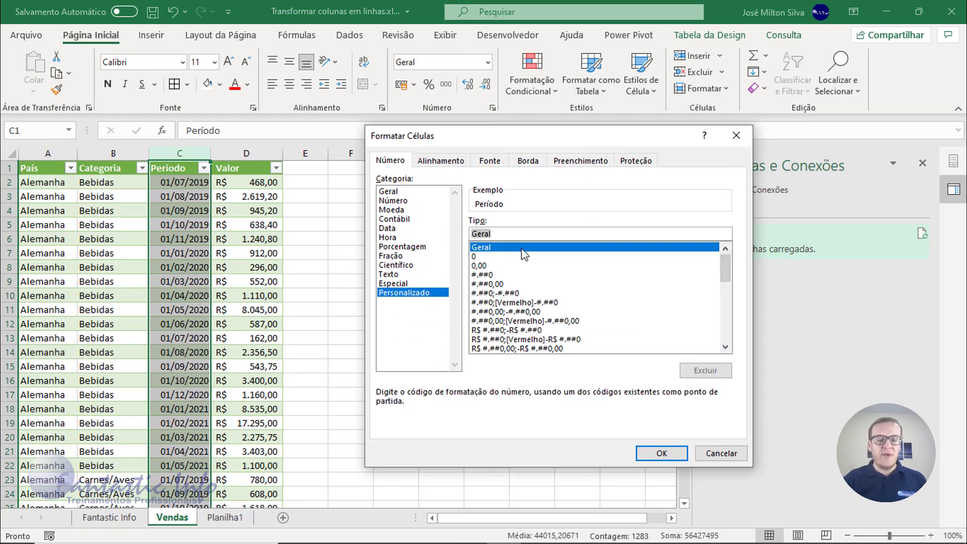
text(mmm/aaaa)
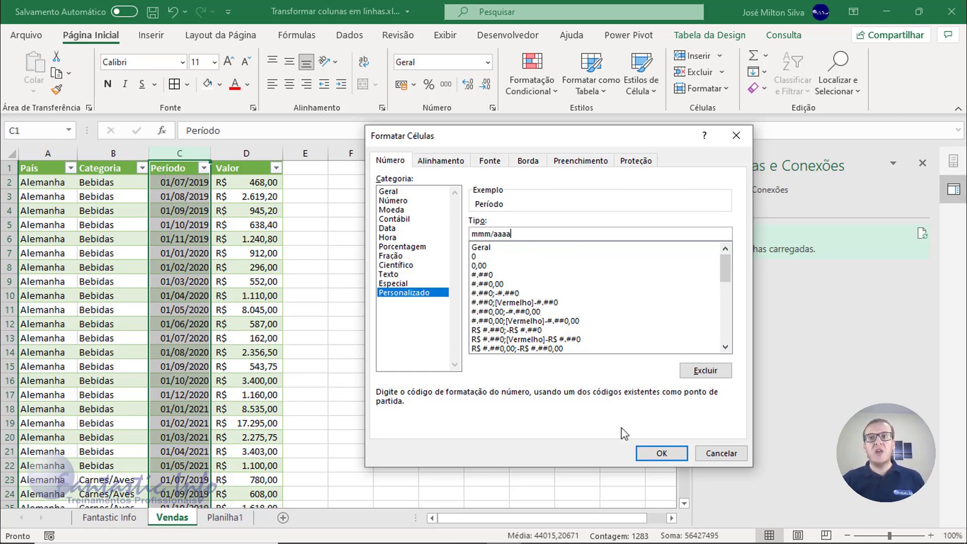
click(662, 454)
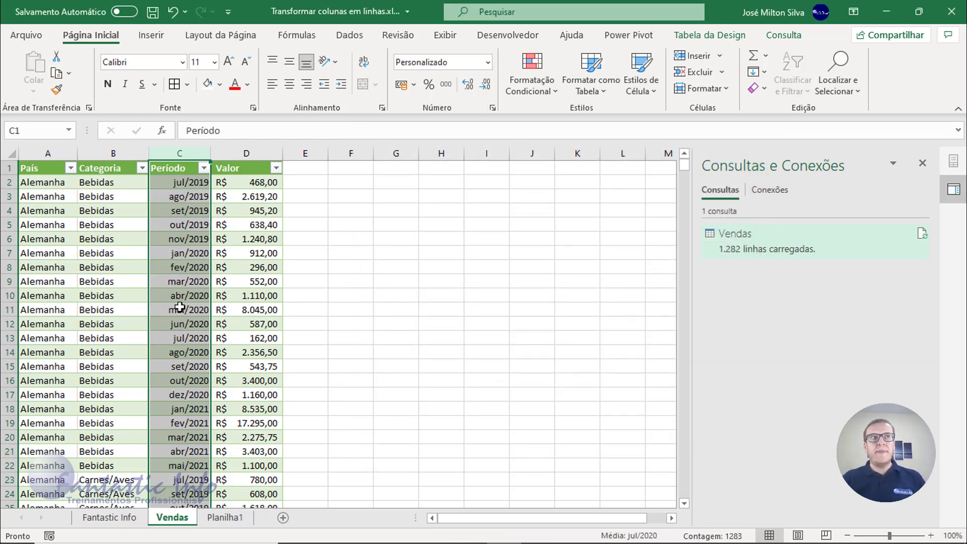
Create a pivot table from the Vendas table on a new worksheet
click(132, 254)
click(48, 179)
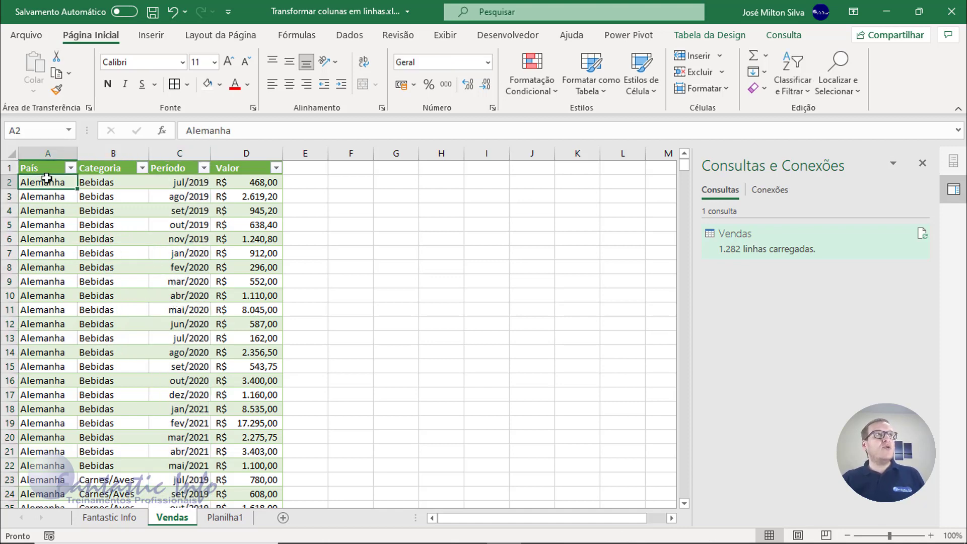
click(45, 172)
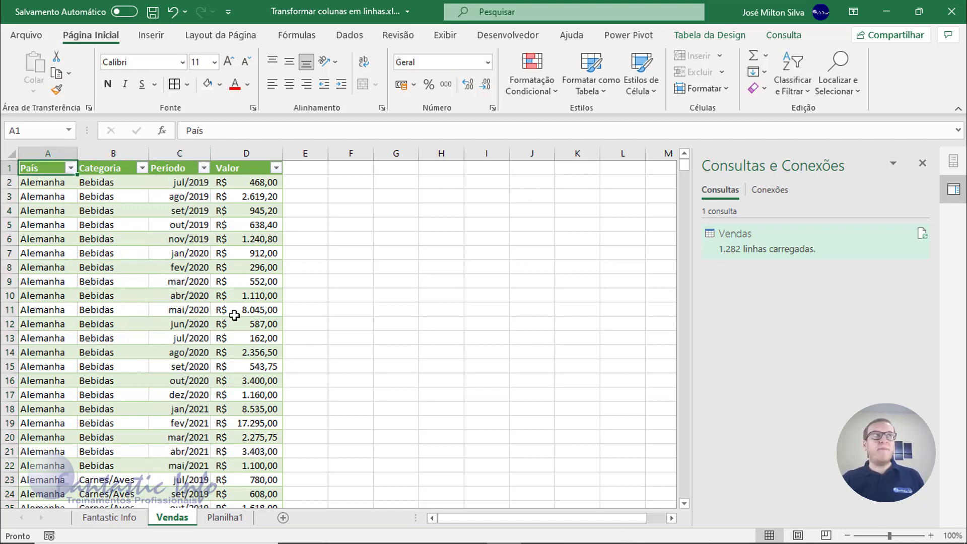
click(159, 38)
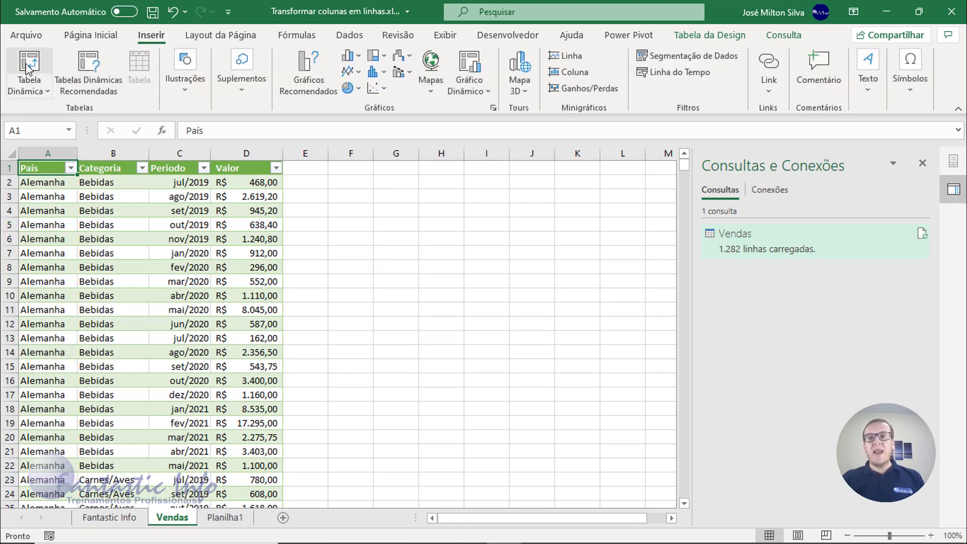
click(28, 67)
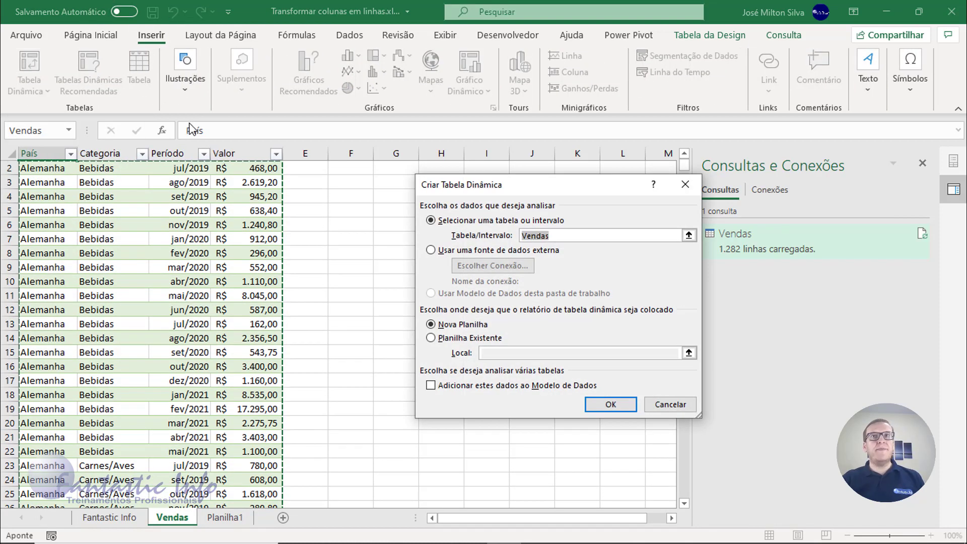
click(496, 239)
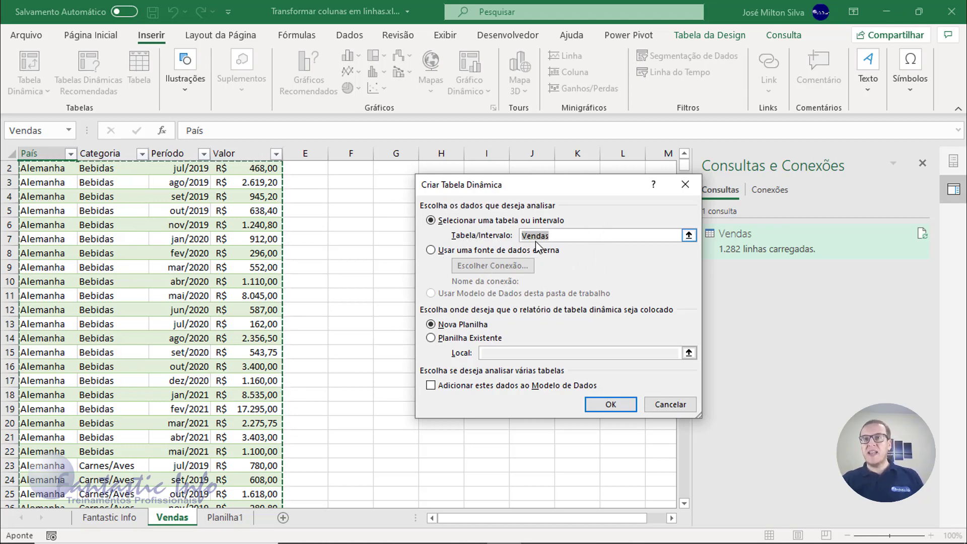
click(621, 406)
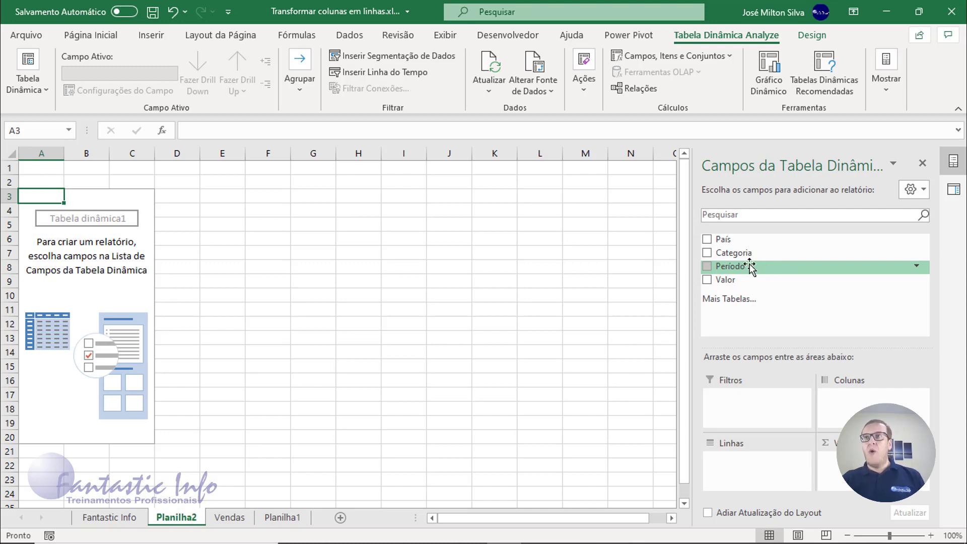
Add Período to the pivot table's rows, expand and collapse 2019 to check its quarters and months, and add Valor to the values
drag(759, 267, 740, 460)
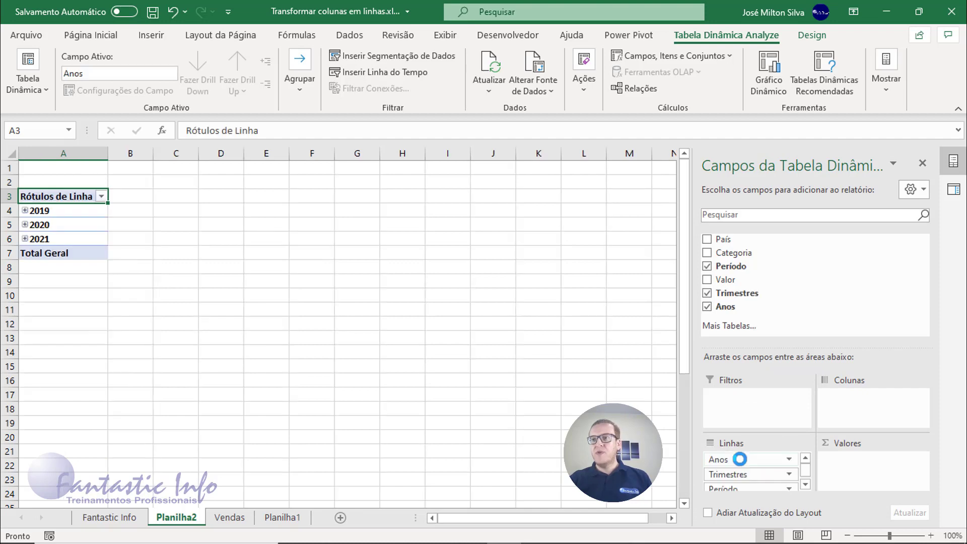
click(25, 210)
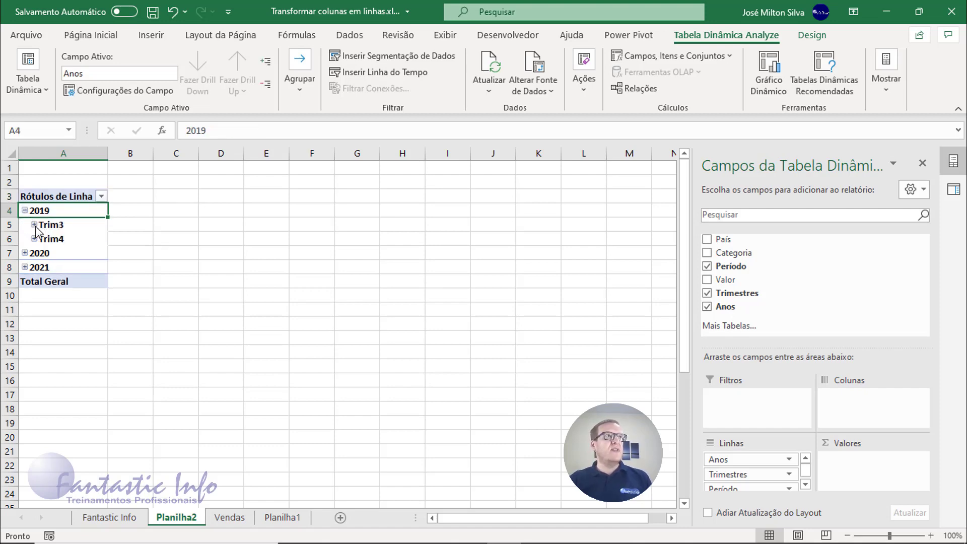
click(34, 225)
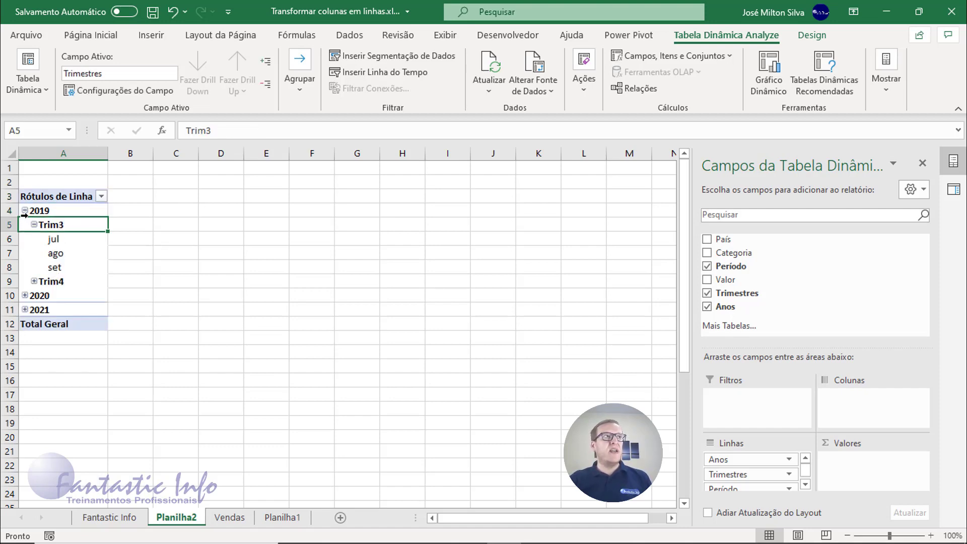
click(25, 210)
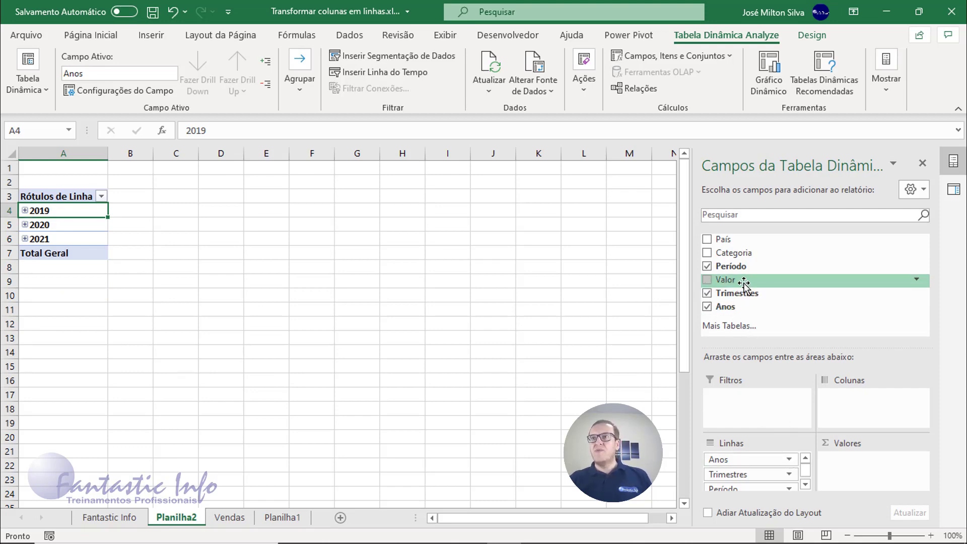
drag(744, 285, 867, 474)
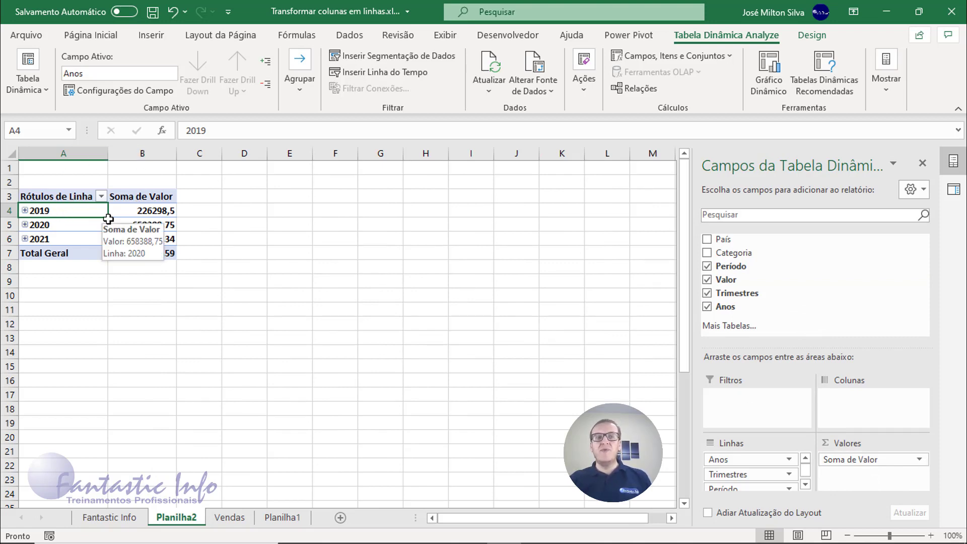
Glance at the original report on Planilha1, then apply the R$ accounting format to the Soma de Valor figures in the pivot table
click(288, 517)
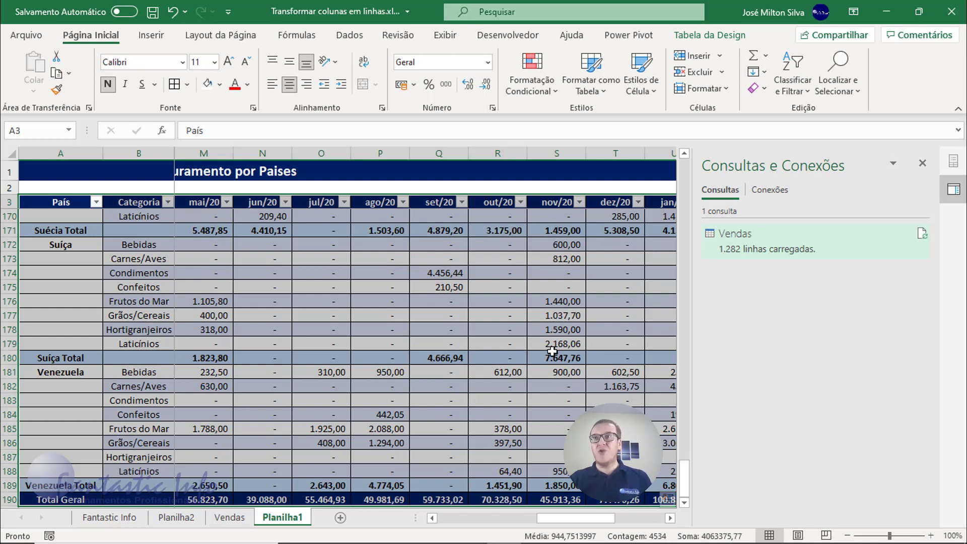
click(176, 517)
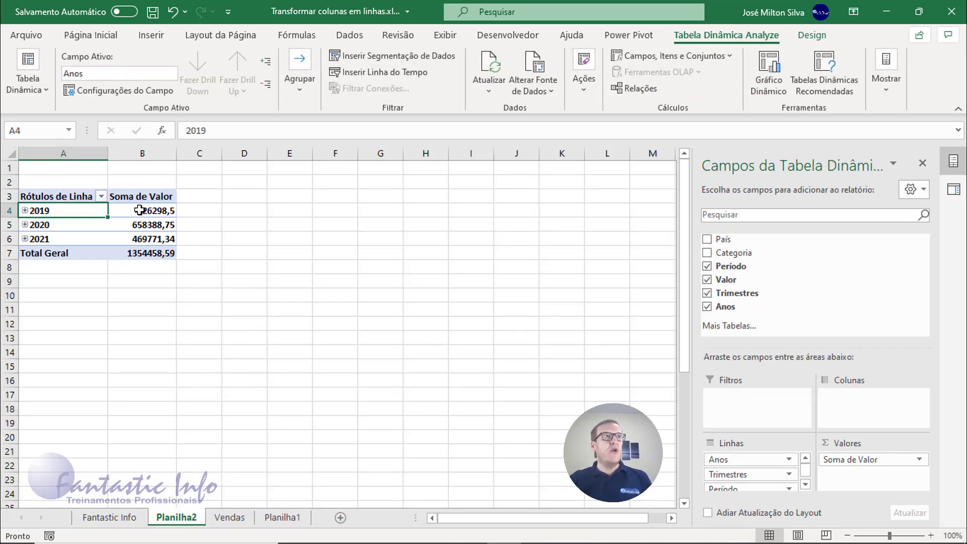
drag(139, 210, 145, 251)
click(86, 34)
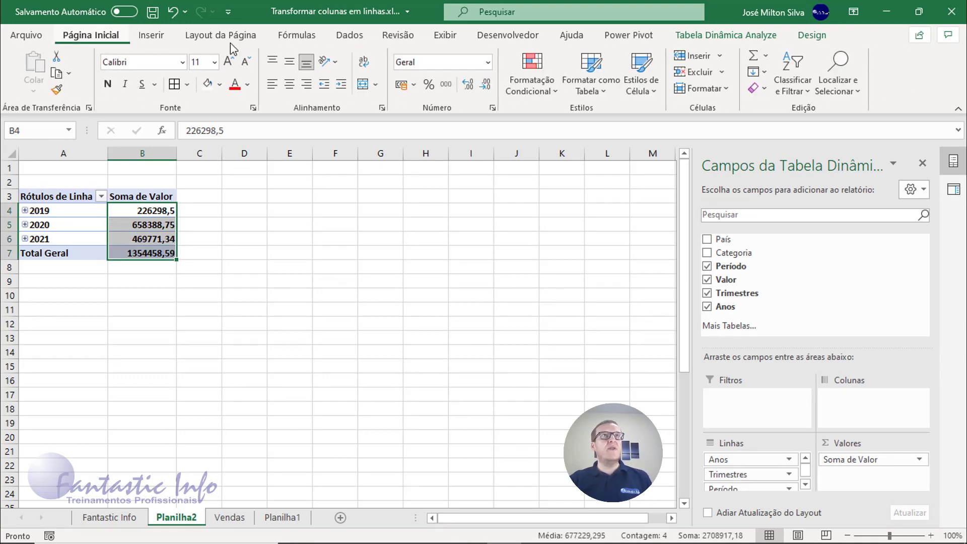
click(401, 84)
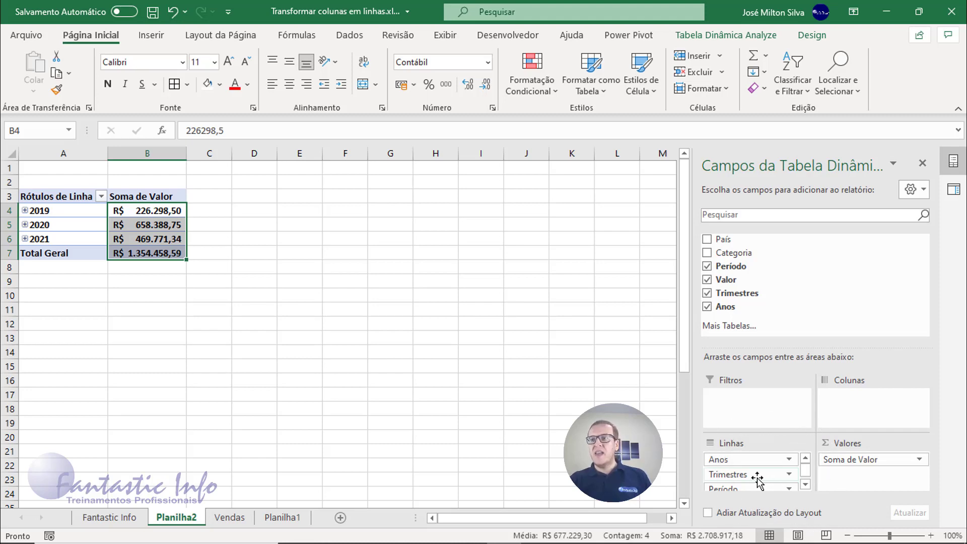
Remove Trimestres and Anos from the pivot table's rows, then take Período out and add it back to the rows
drag(758, 477, 620, 351)
drag(730, 460, 194, 277)
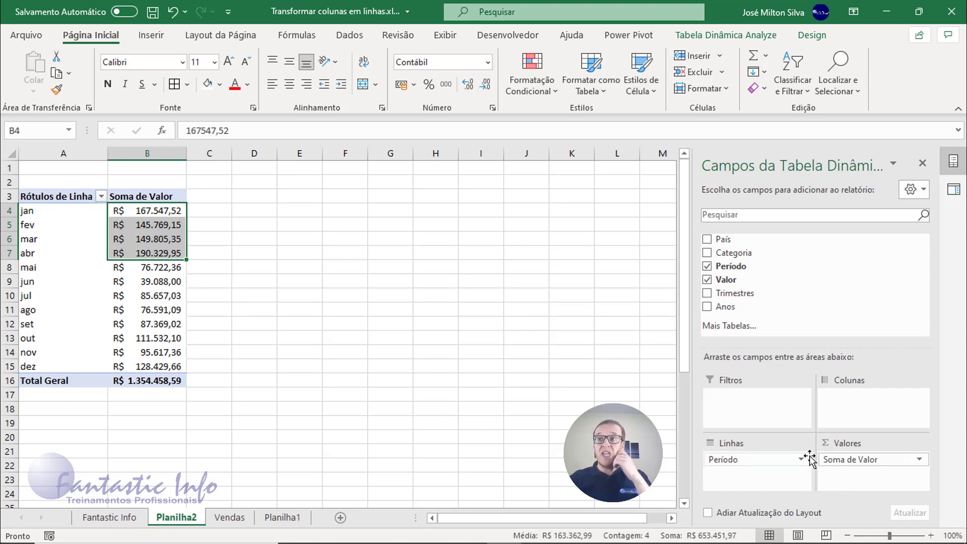
click(770, 468)
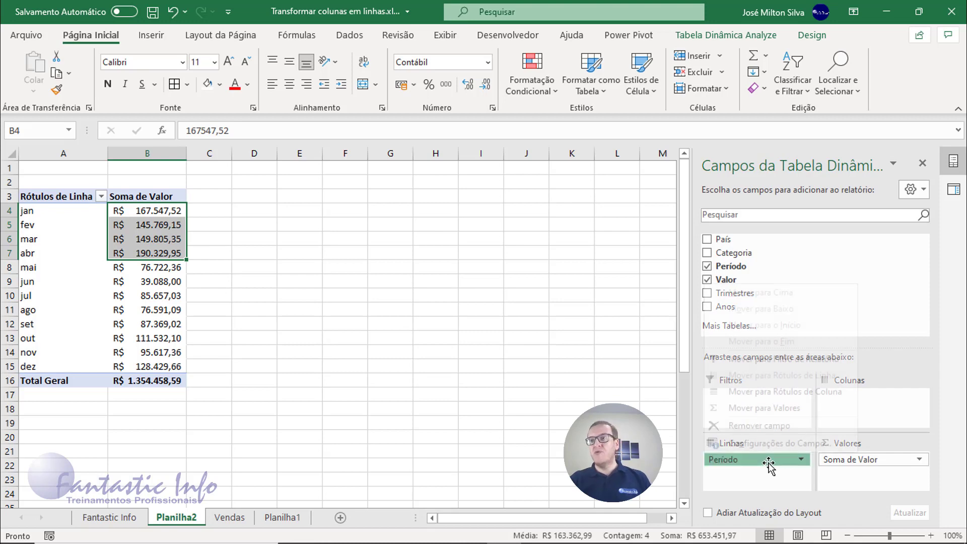
click(772, 483)
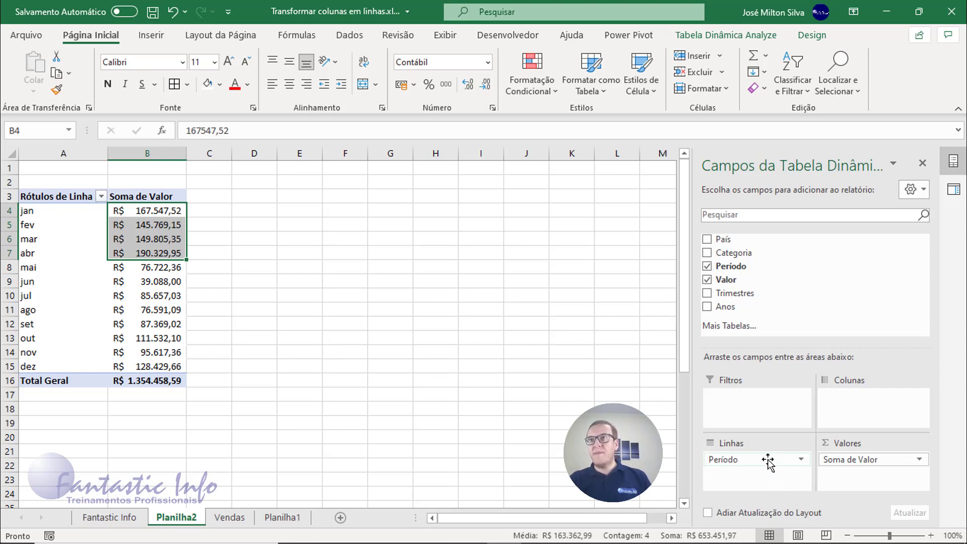
drag(767, 460, 794, 289)
drag(738, 265, 761, 479)
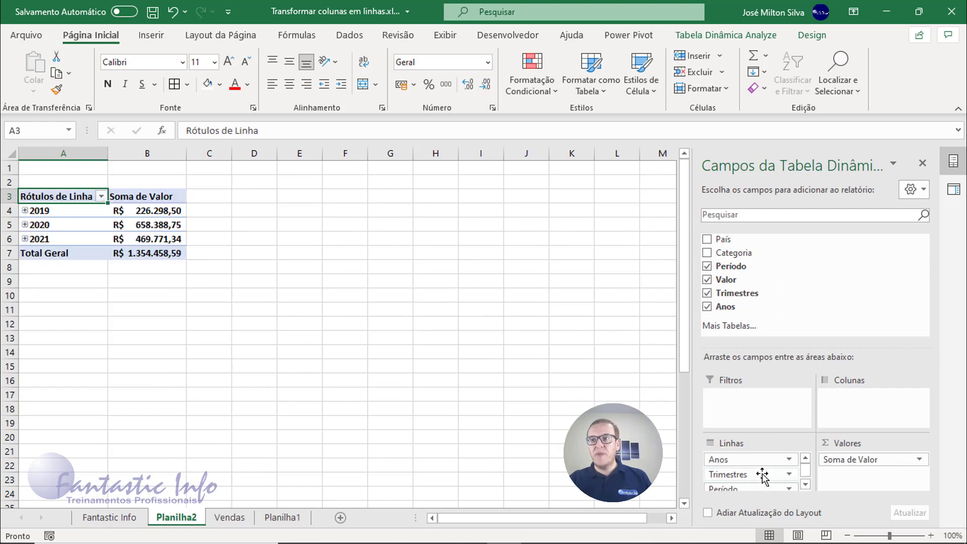
Group the pivot table's dates by Anos only, deselecting Meses and Trimestres
right_click(36, 210)
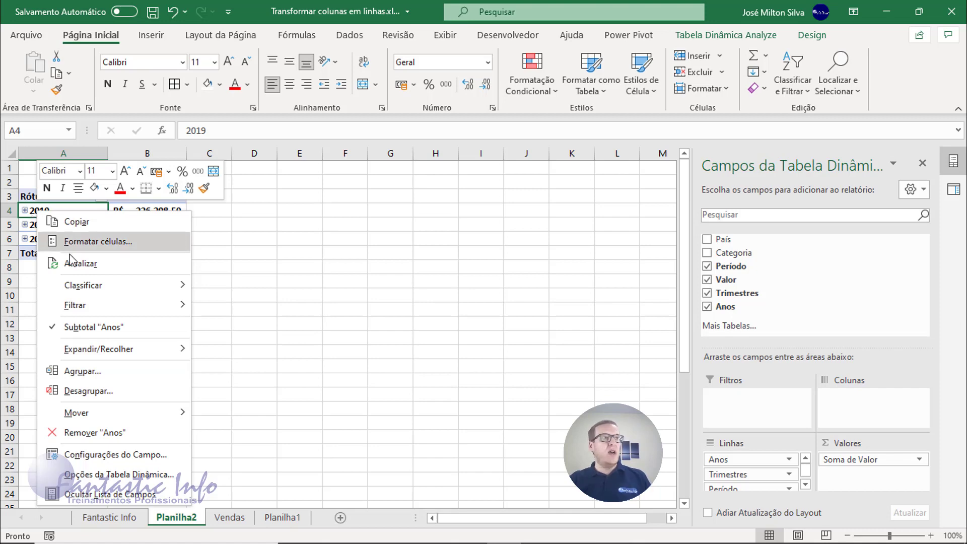
click(97, 376)
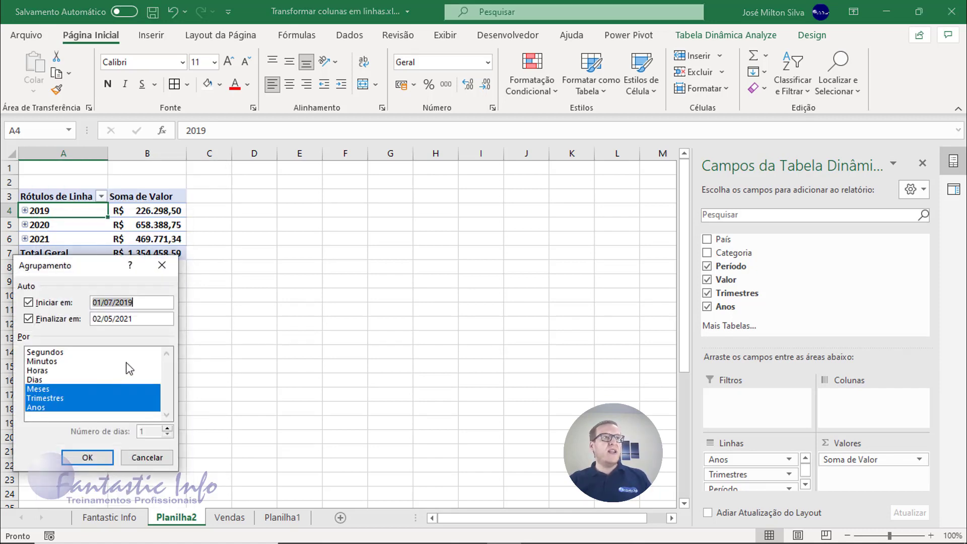
click(62, 388)
click(63, 396)
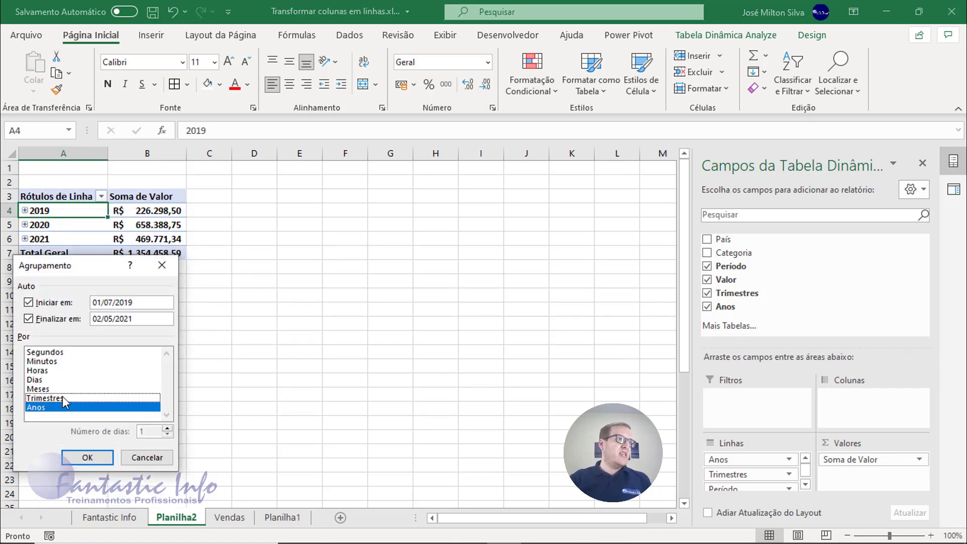
click(64, 407)
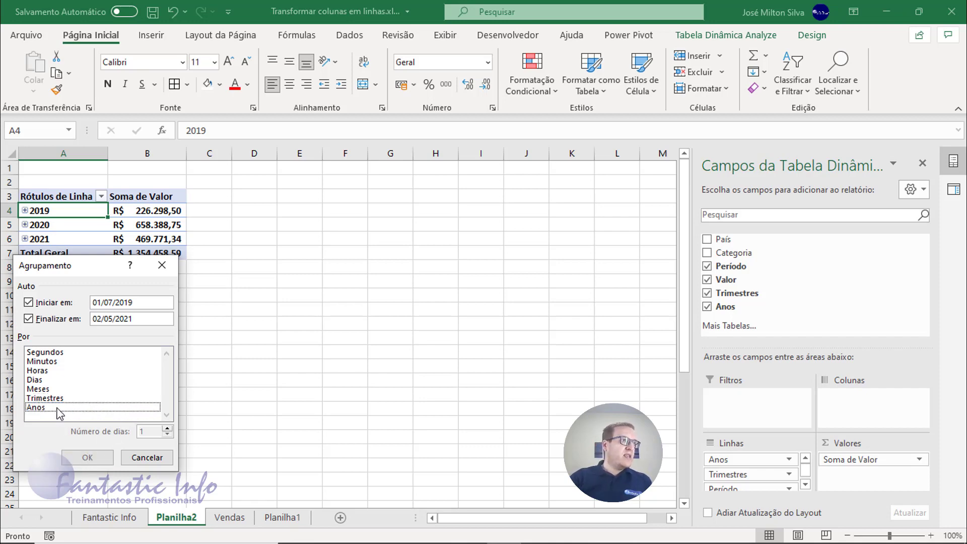
click(76, 409)
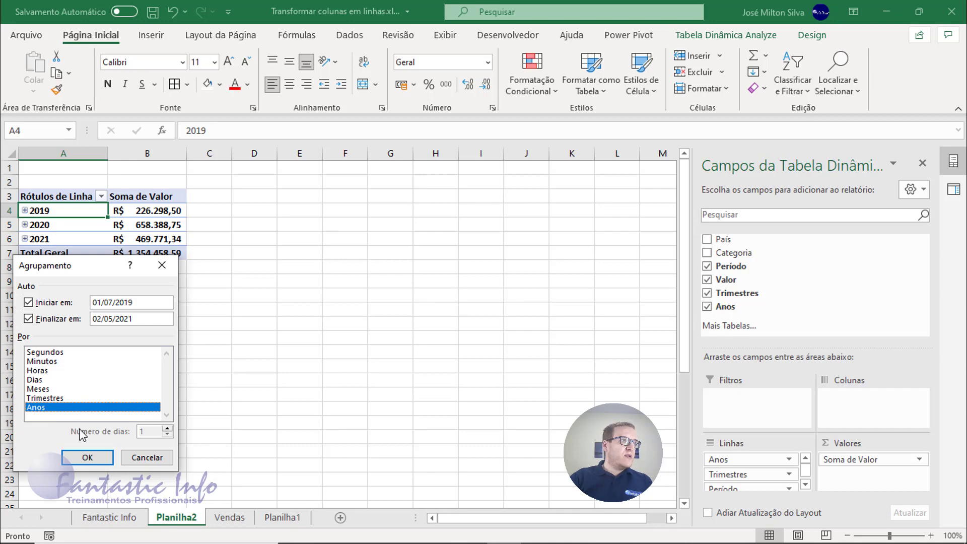
click(87, 457)
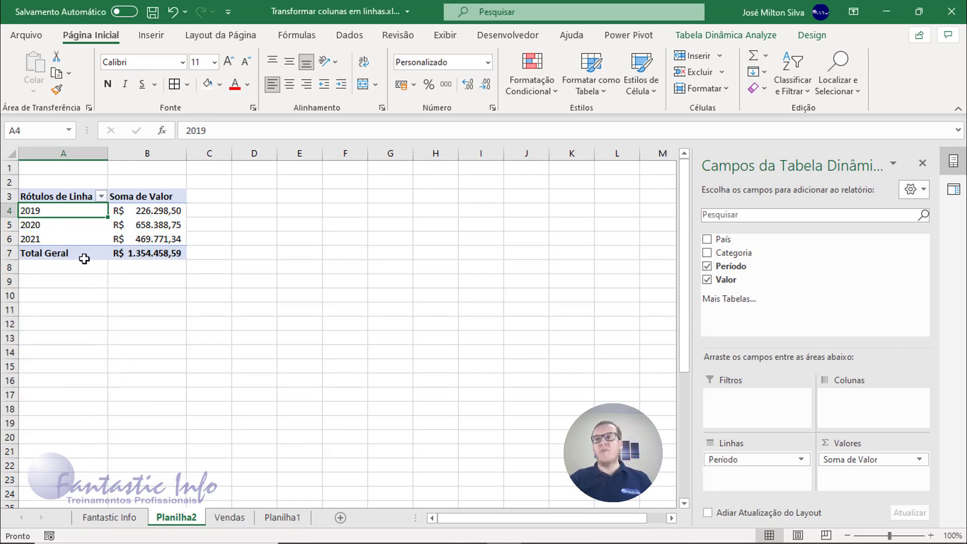
Group the pivot table's dates by Meses and Anos, and remove the Anos field from the rows
right_click(44, 212)
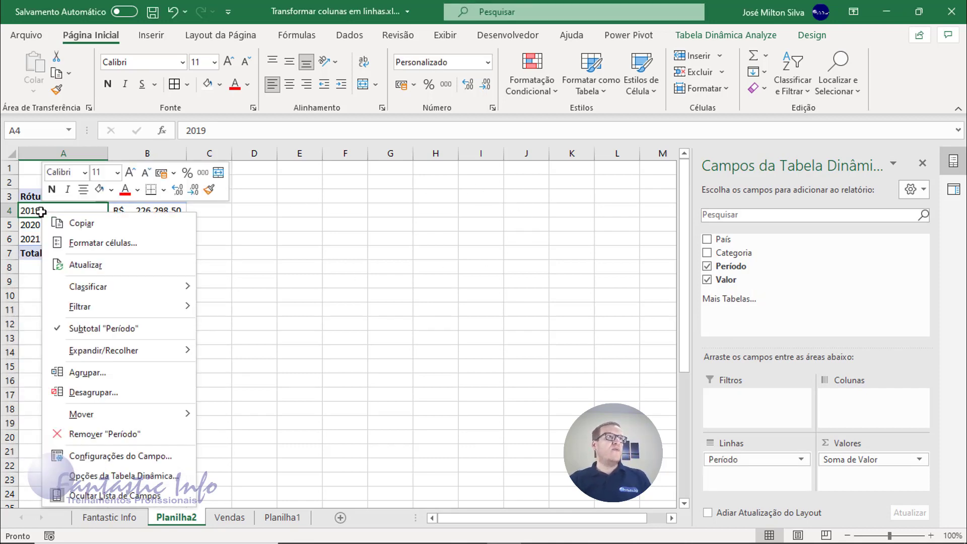
click(93, 379)
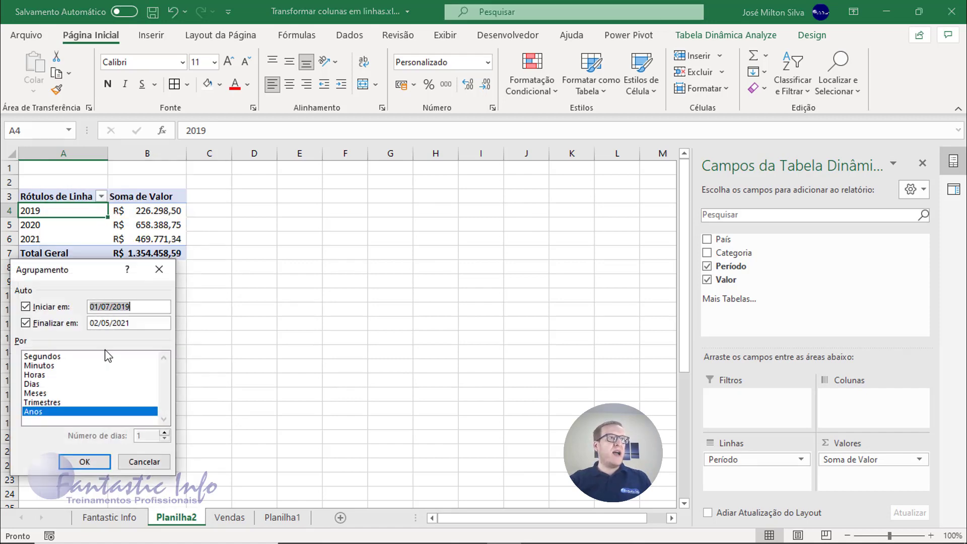
click(44, 393)
click(85, 461)
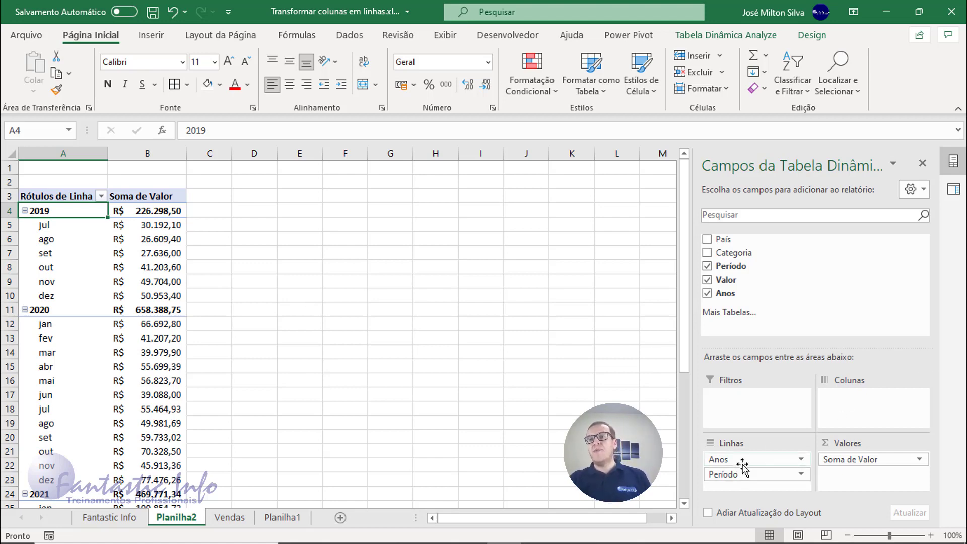
drag(743, 464, 810, 292)
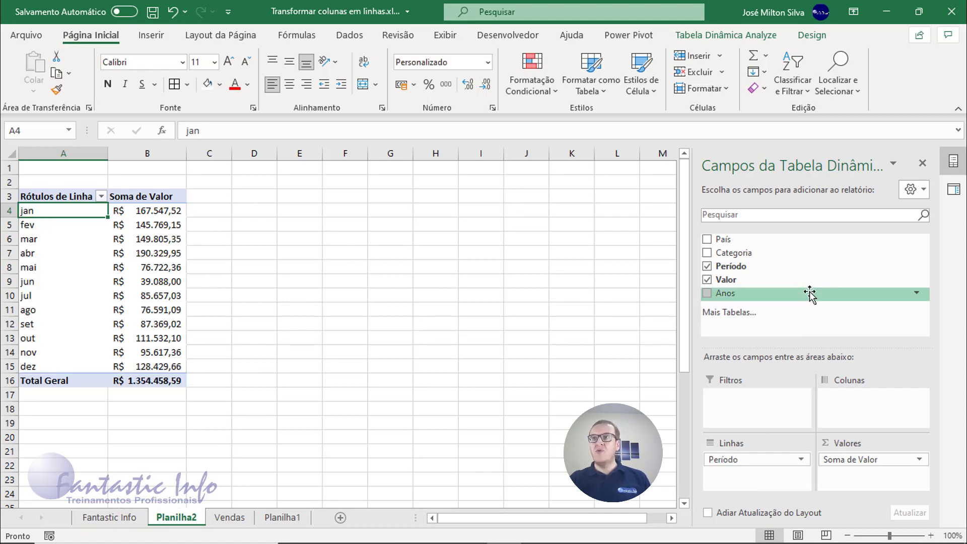
Replace Período with Categoria in the pivot table's rows
drag(745, 461, 804, 302)
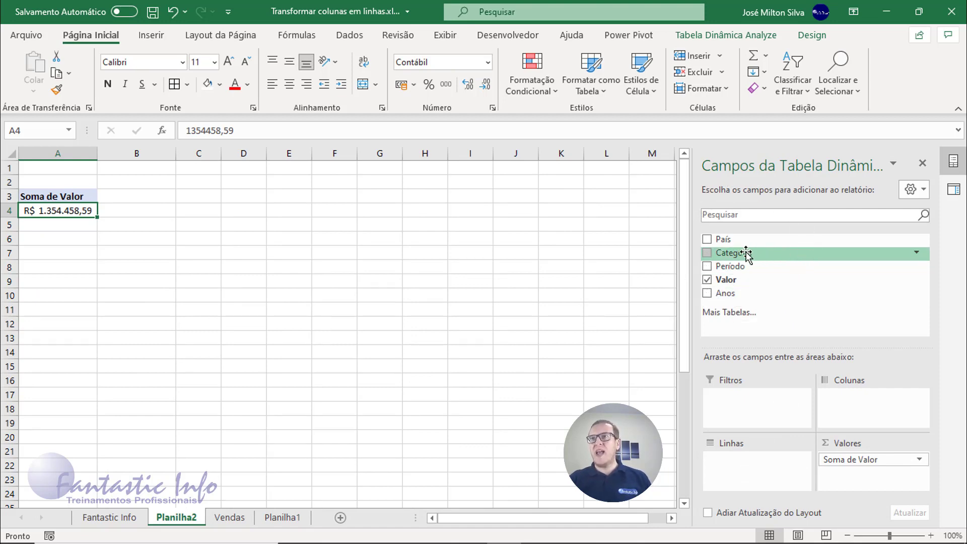
drag(747, 255, 753, 467)
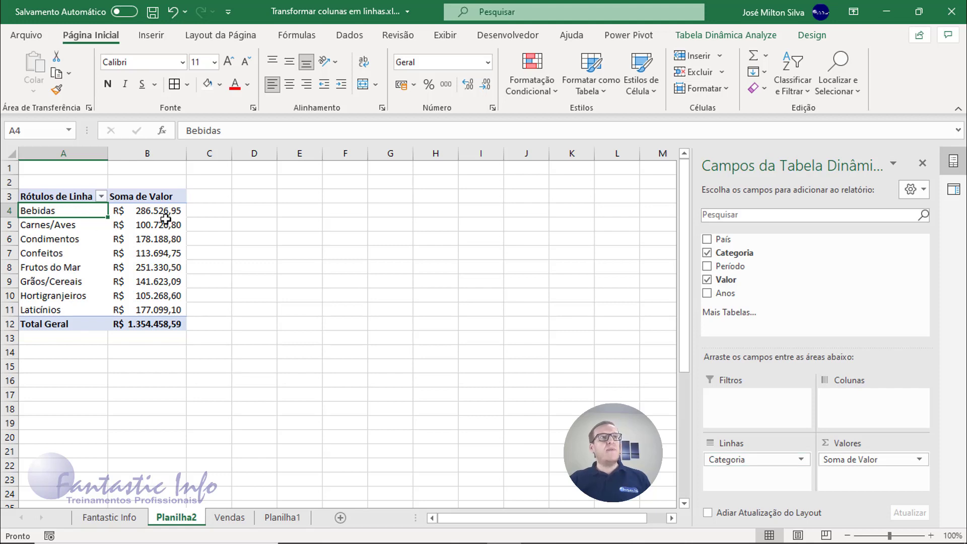
mouse_move(160, 321)
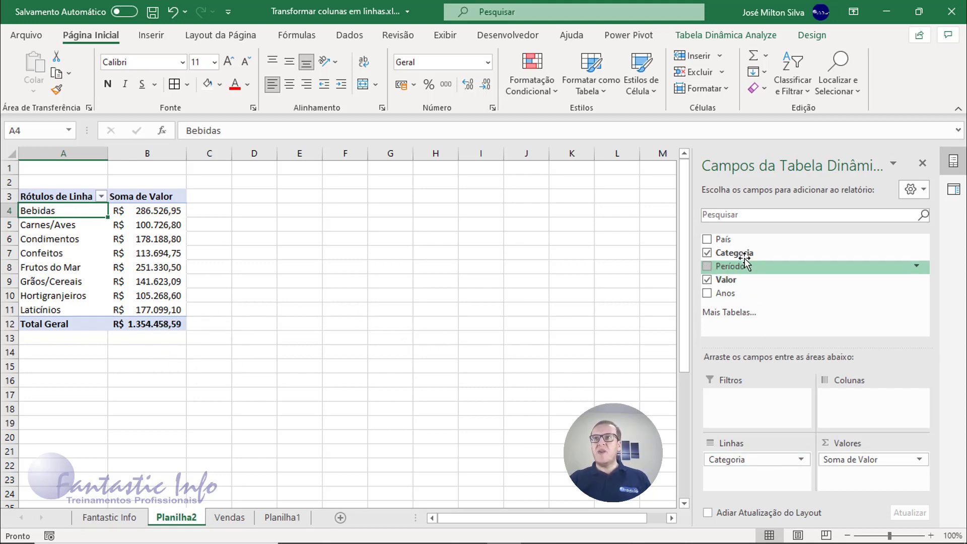
Add País beneath Categoria in the pivot table's rows and check the Bebidas total and its Alemanha value
drag(723, 240, 759, 478)
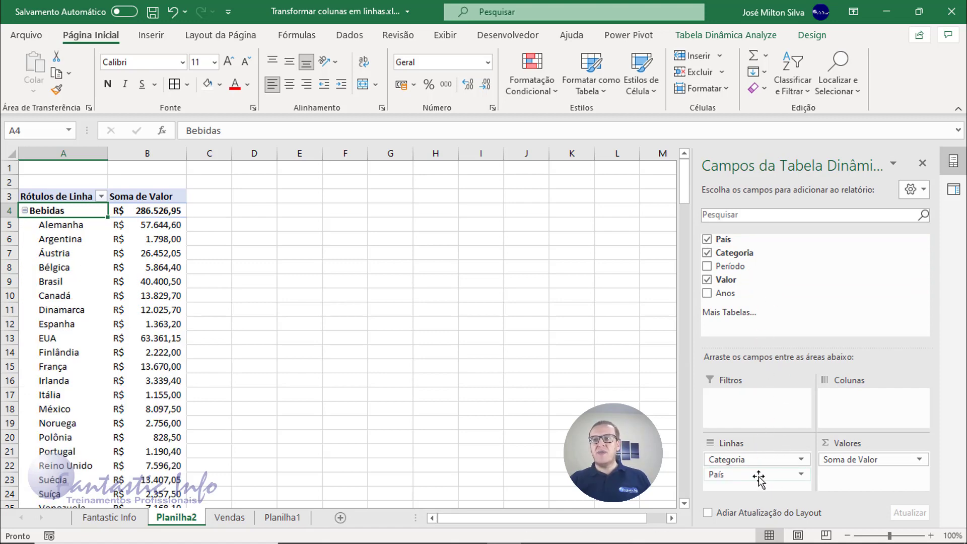
click(166, 211)
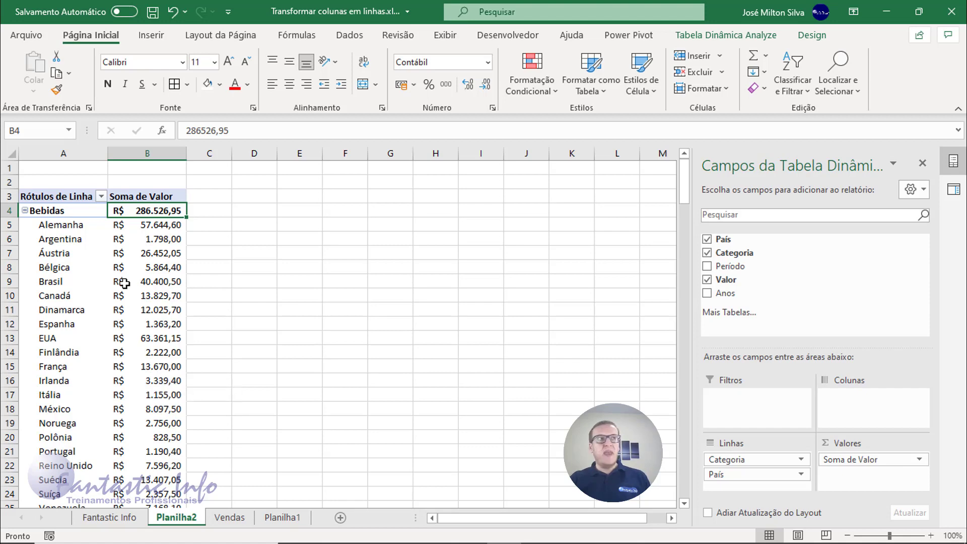
click(130, 227)
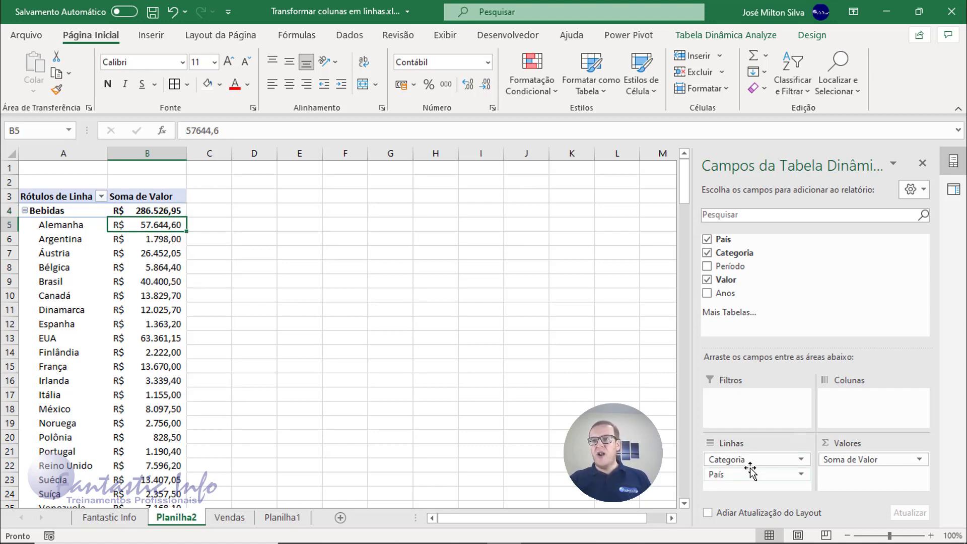
Move País above Categoria in the pivot table's rows, and return it beneath Categoria
drag(749, 471, 747, 457)
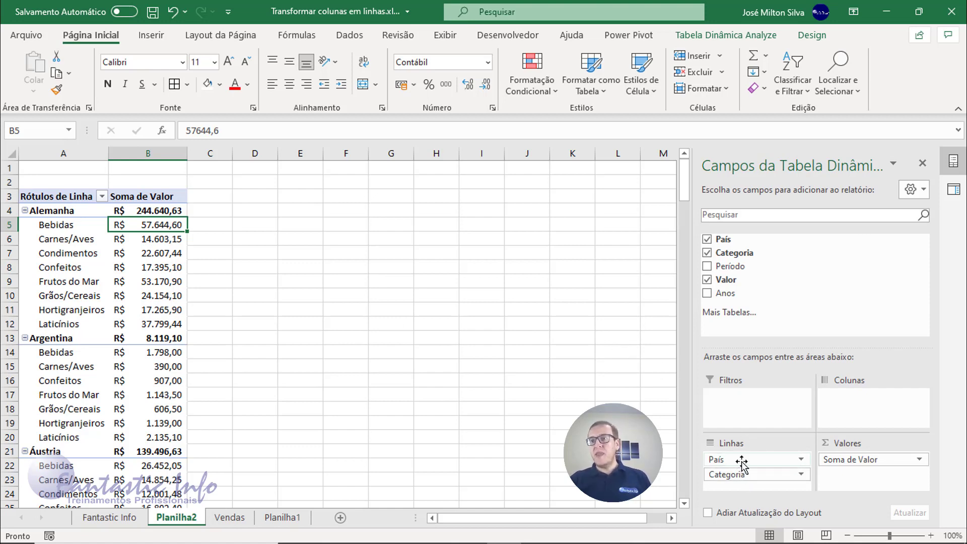
drag(741, 463, 744, 486)
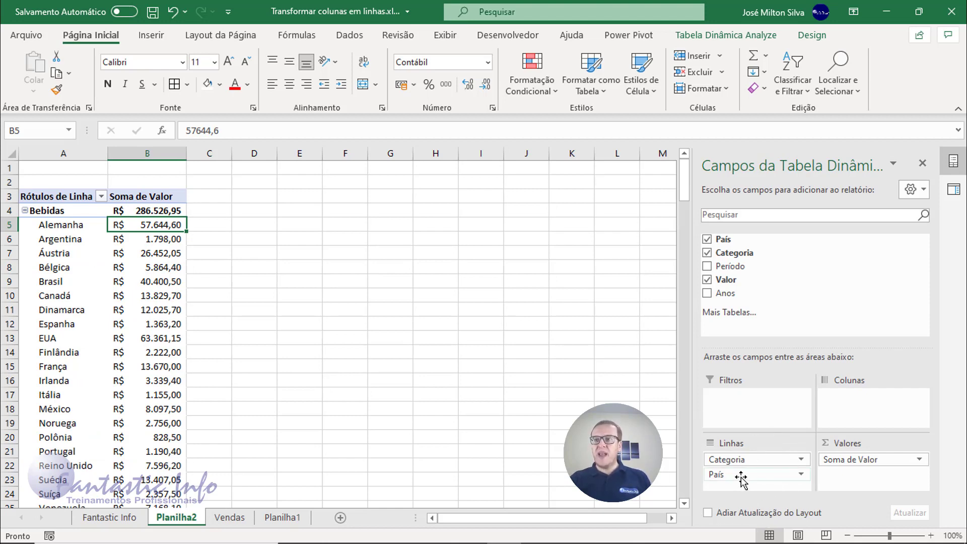
Move País from the rows to the pivot table's report filter and filter the figures to Brasil
drag(741, 477, 739, 413)
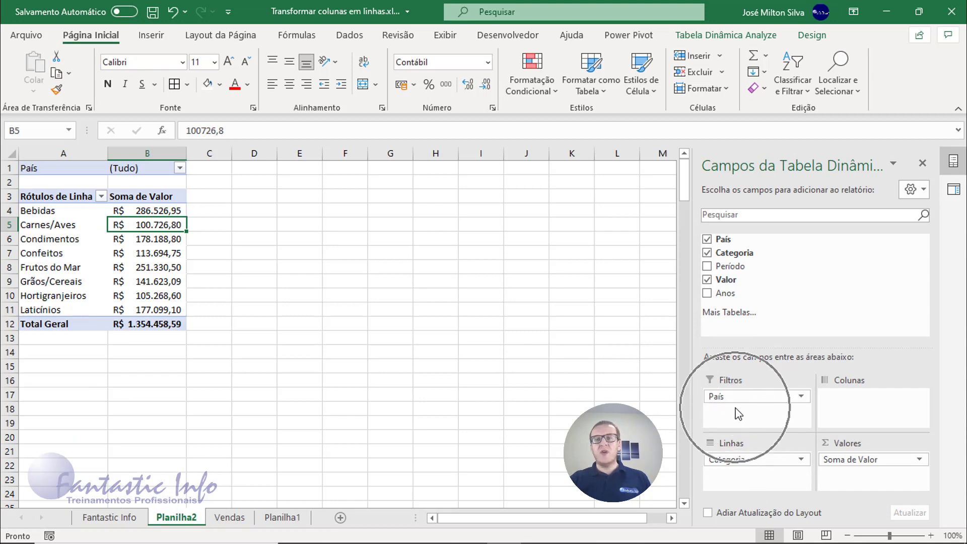
click(180, 168)
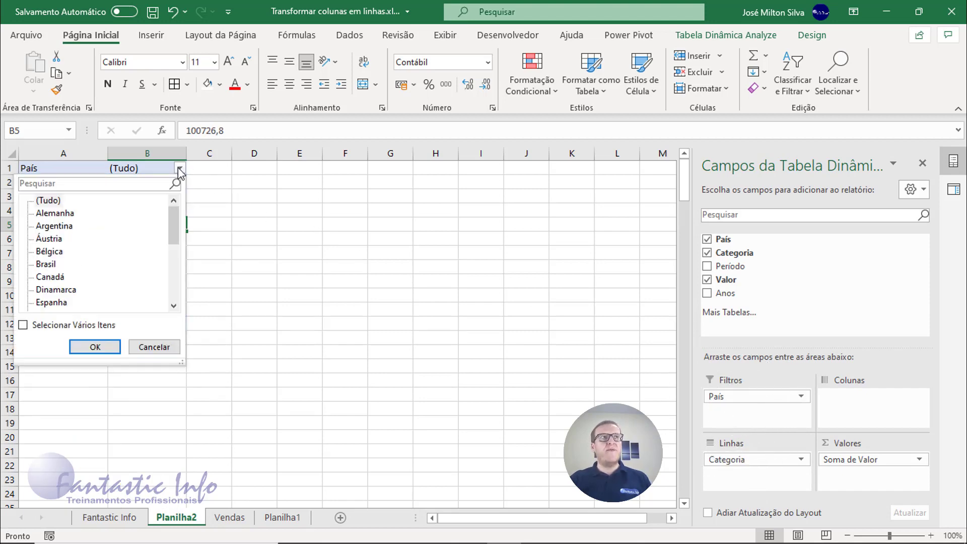
click(56, 264)
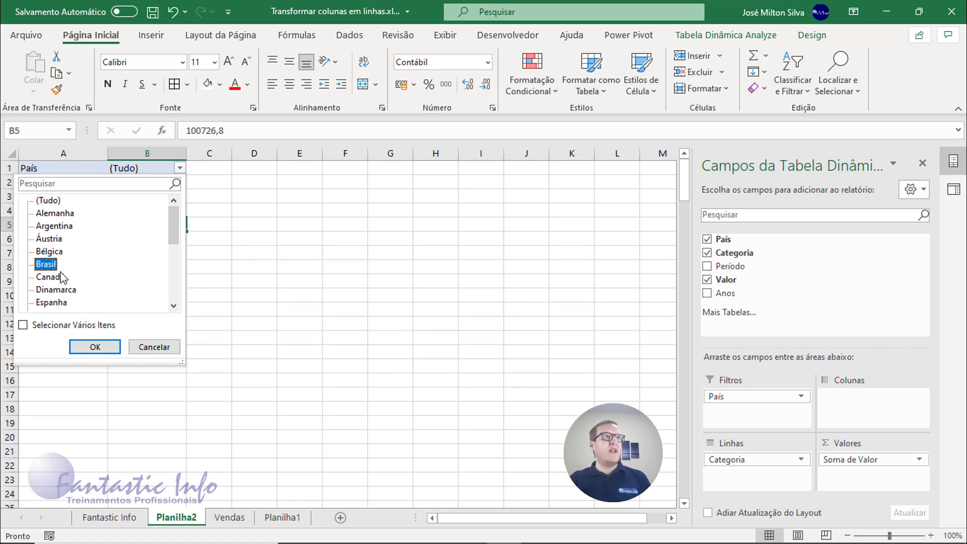
click(103, 350)
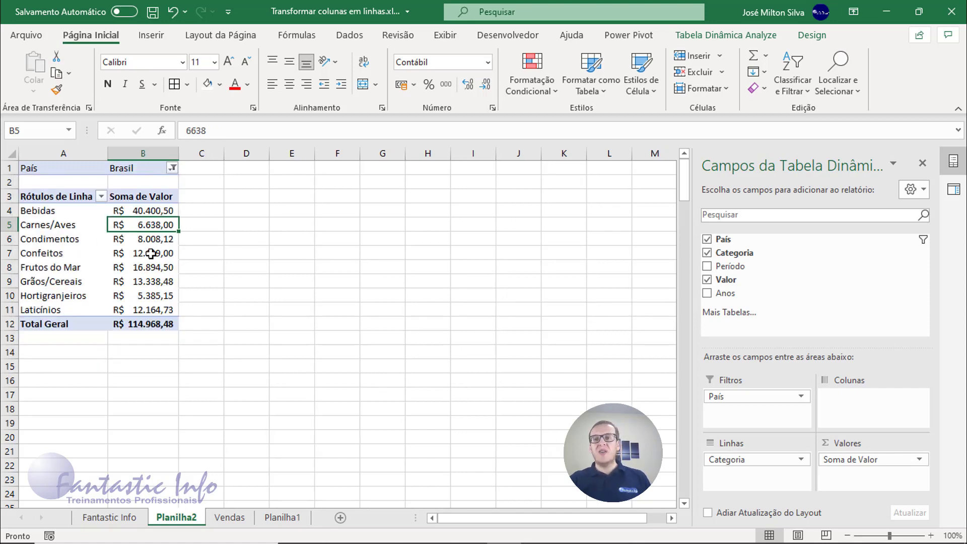
Switch the pivot table's País filter to Argentina
click(173, 168)
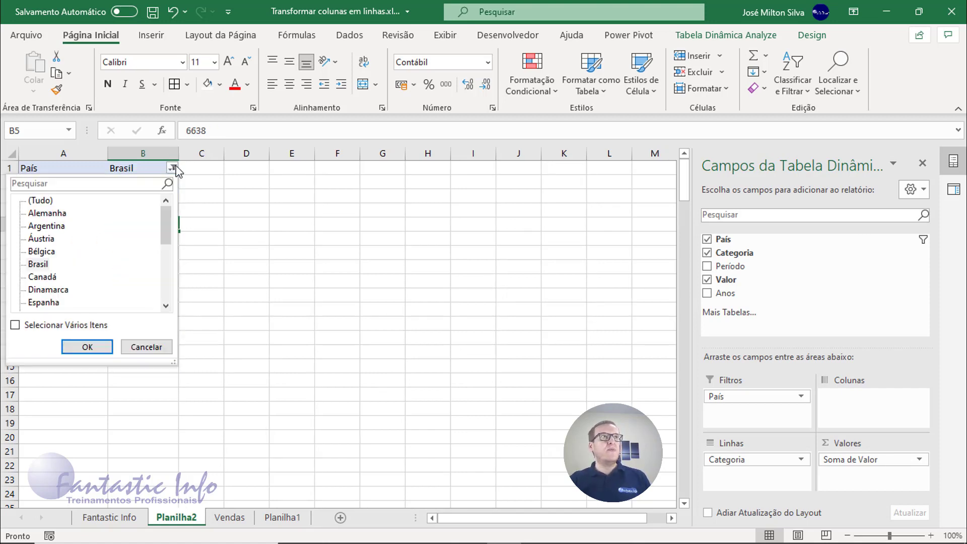
click(48, 213)
click(50, 226)
click(87, 348)
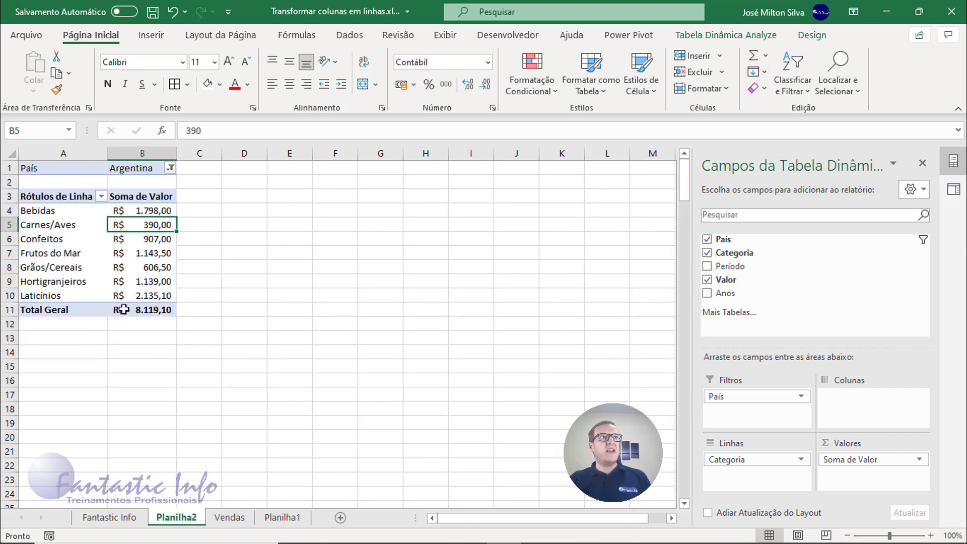
Reset the País filter to (Tudo) so the pivot table covers all countries
click(171, 168)
click(50, 202)
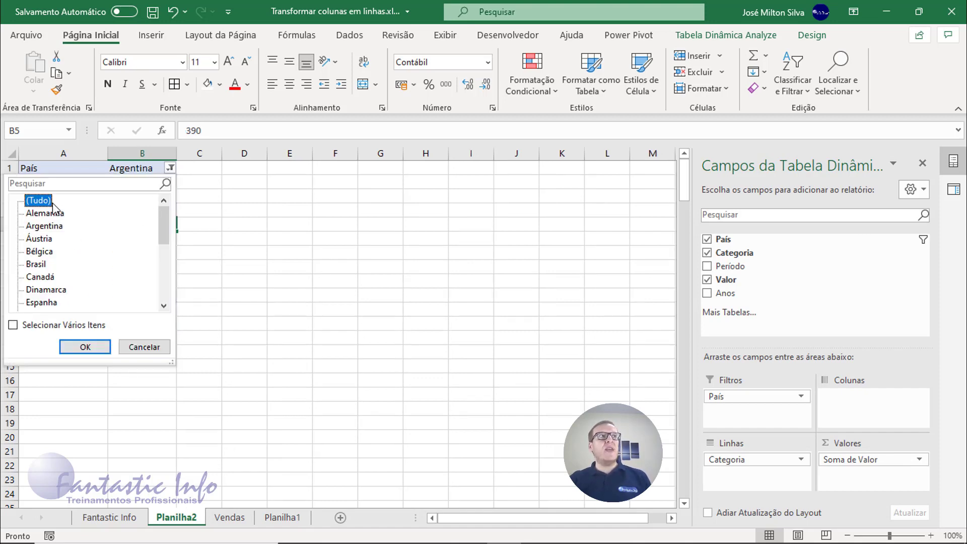
click(83, 347)
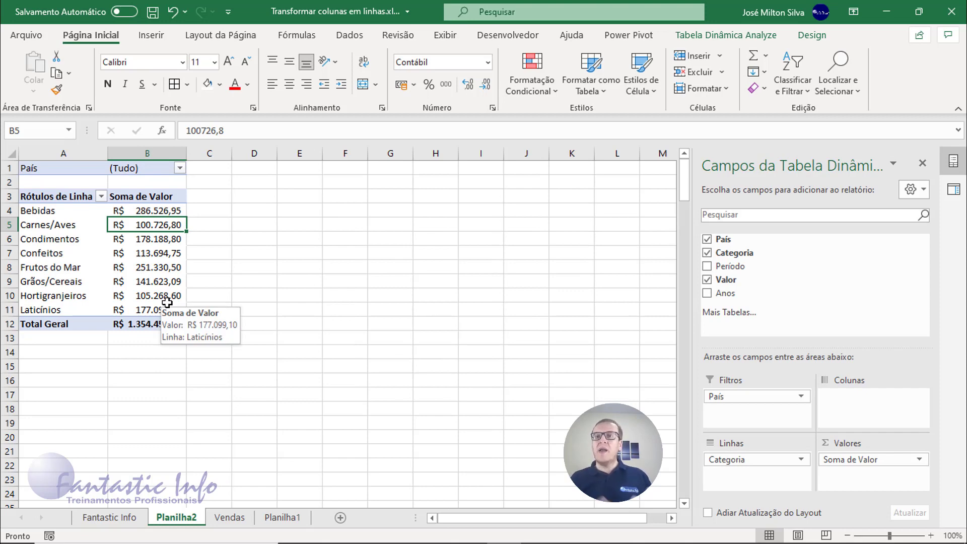